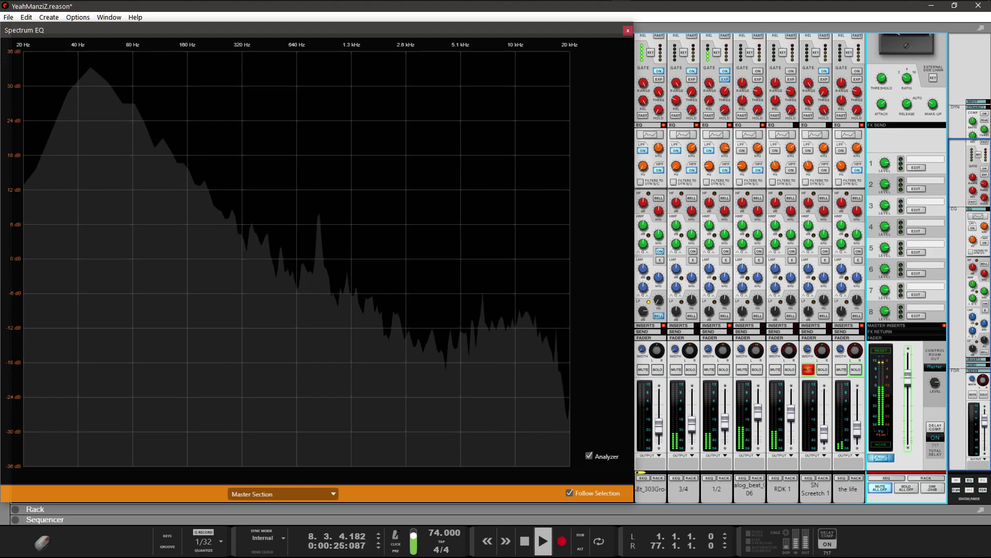
# Clear all channel mutes from the master section and close the Spectrum EQ window.
pyautogui.click(880, 488)
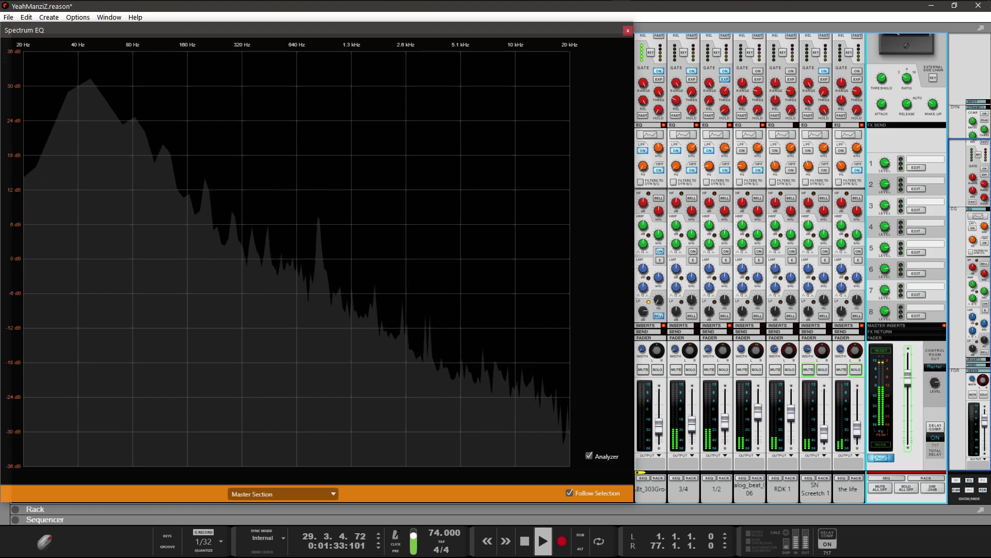
pyautogui.click(628, 30)
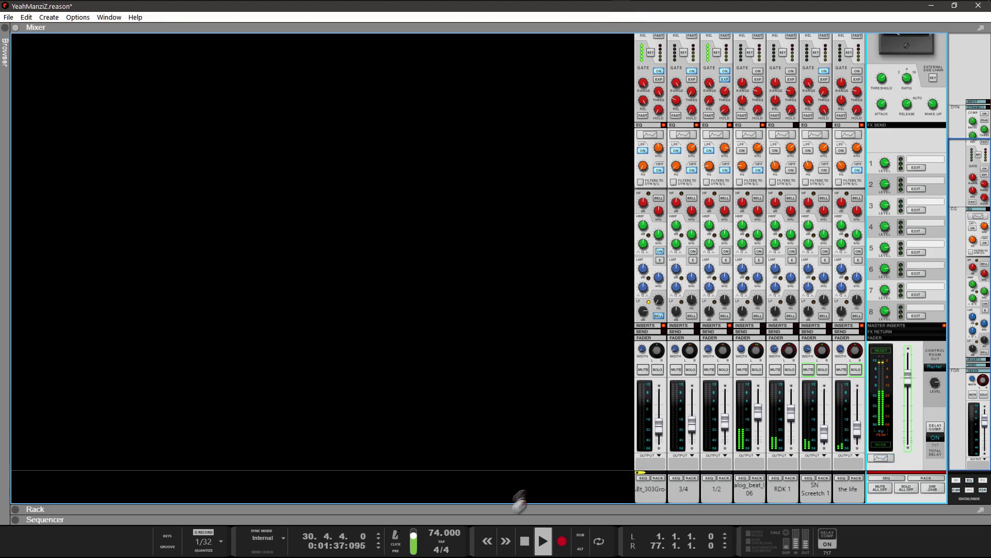
# In the sequencer, delete the second and fourth of the four long clips between bars 41 and 49 on the "the life" track.
pyautogui.click(529, 518)
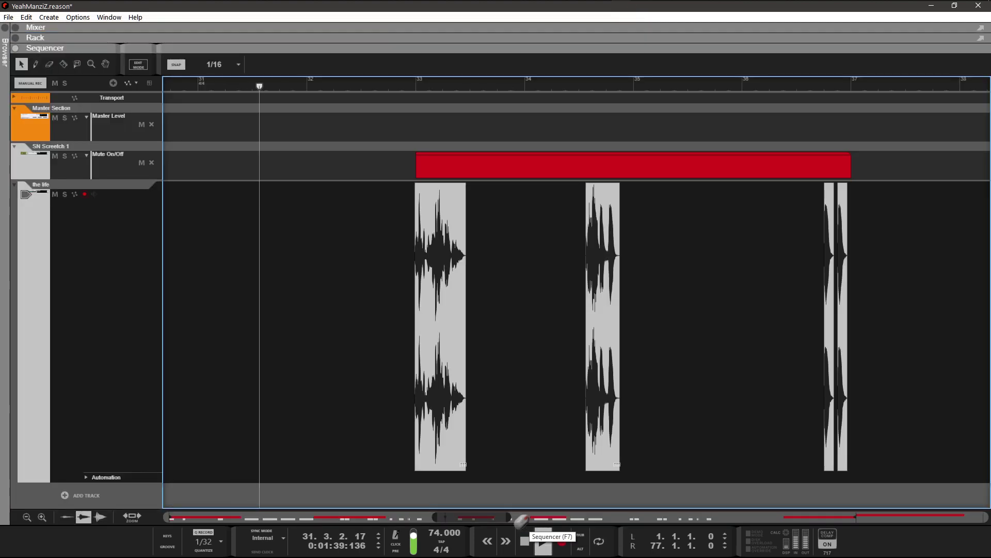
pyautogui.scroll(-3, 403, 514)
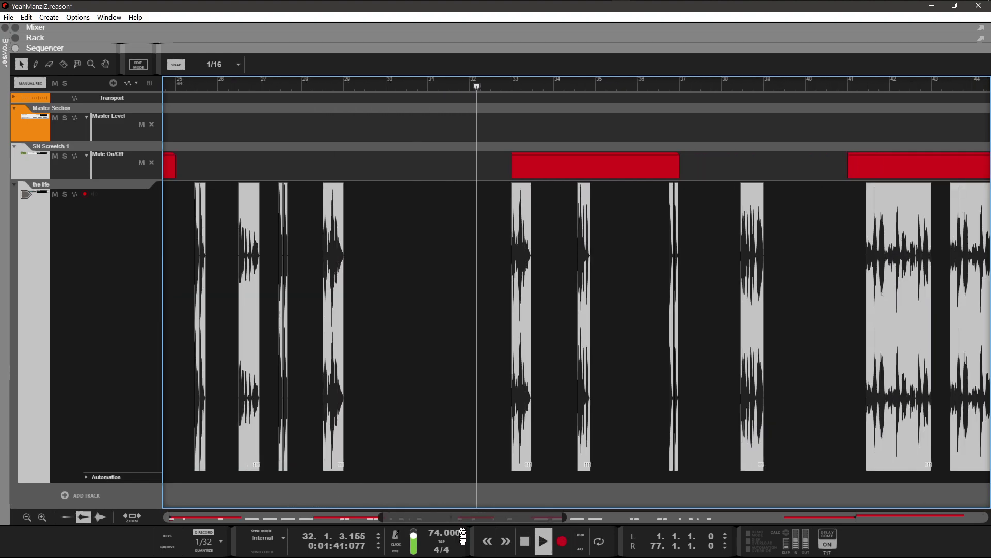
pyautogui.scroll(-3, 470, 517)
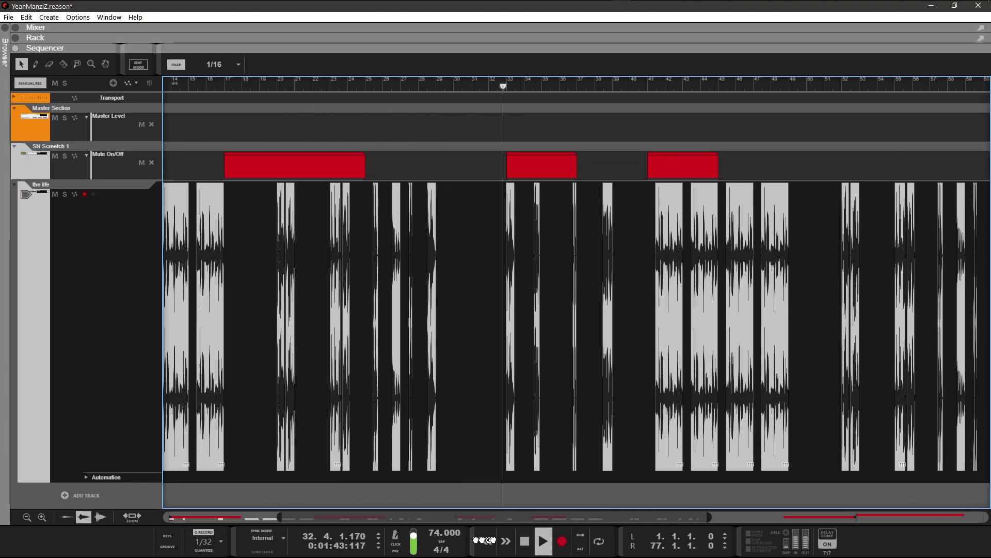
pyautogui.scroll(-2, 491, 518)
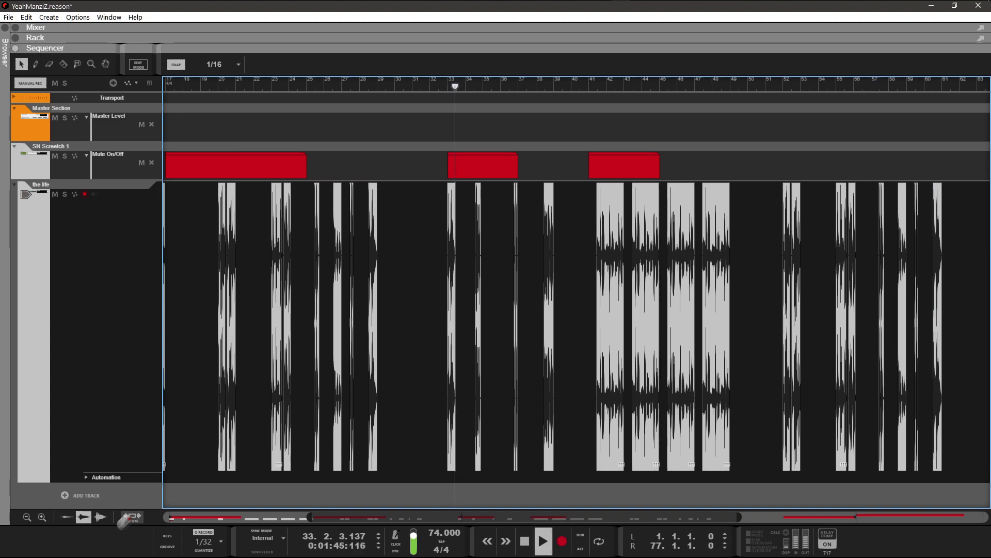
pyautogui.scroll(4, 443, 518)
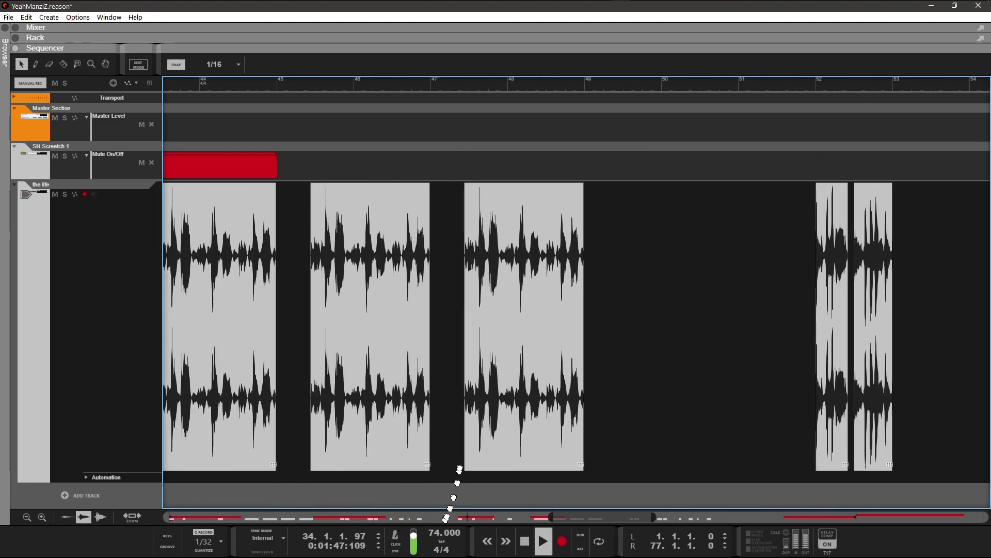
pyautogui.scroll(2, 382, 490)
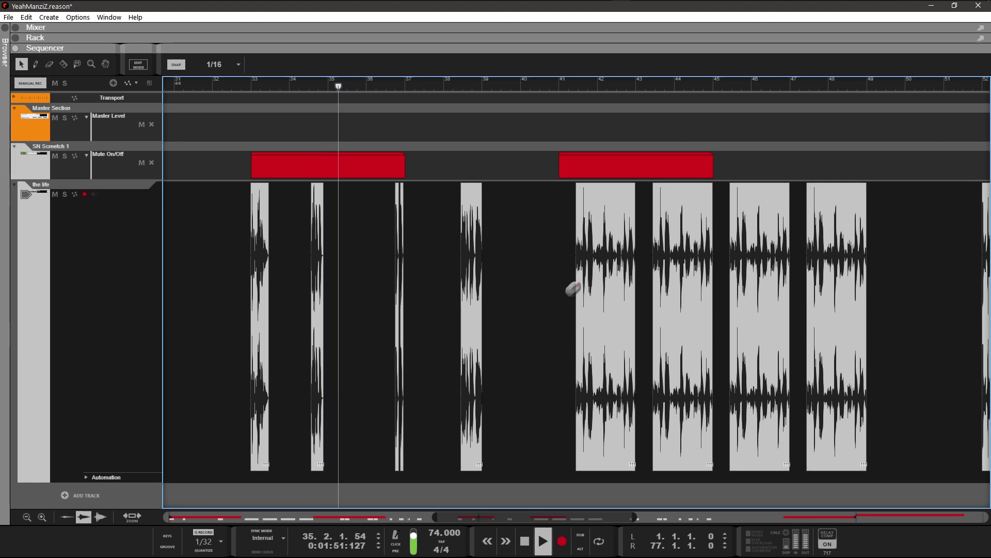
pyautogui.click(669, 278)
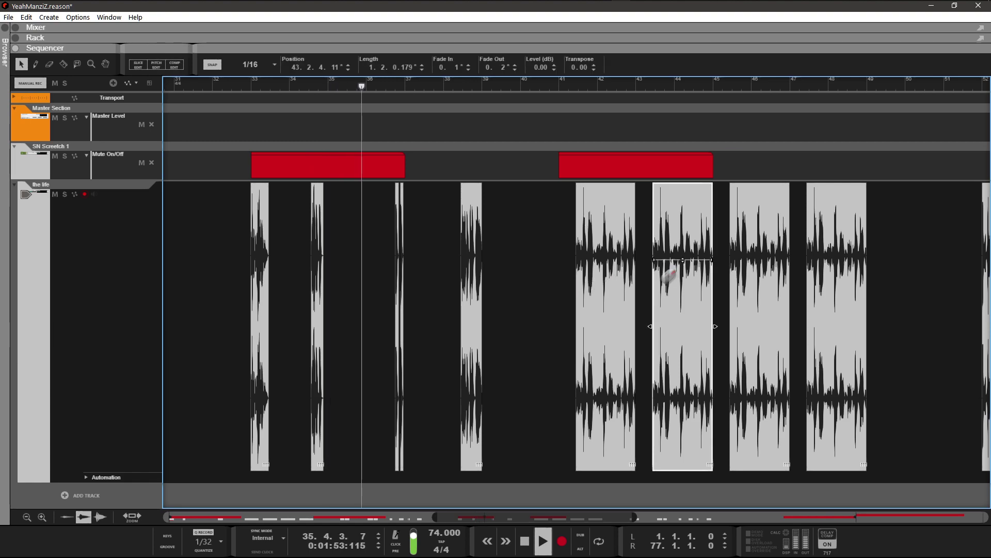
pyautogui.press('Delete')
pyautogui.click(840, 260)
pyautogui.press('Delete')
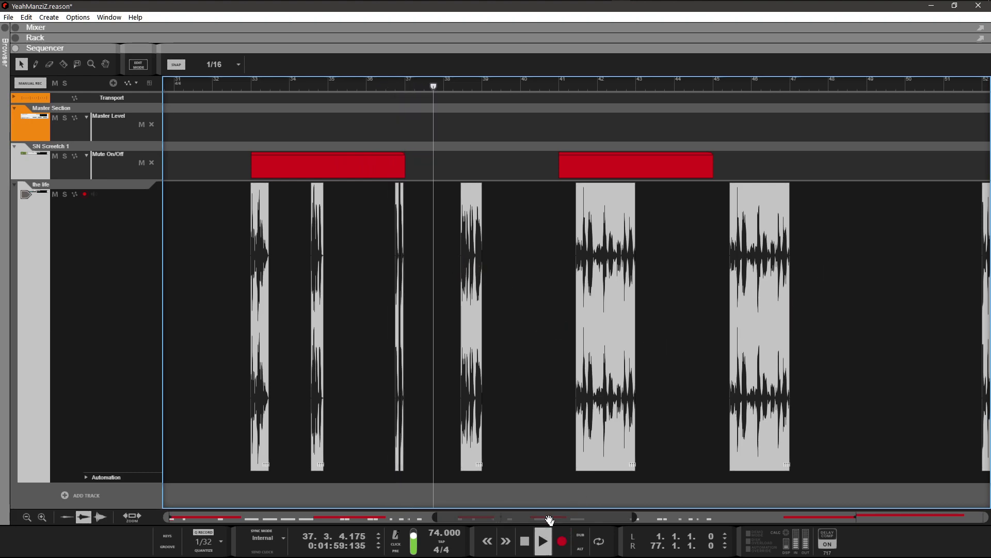
# Review the full sequencer arrangement and examine the rack devices from the master section's analysers down to The Echo.
pyautogui.scroll(-2, 551, 520)
pyautogui.scroll(-8, 551, 520)
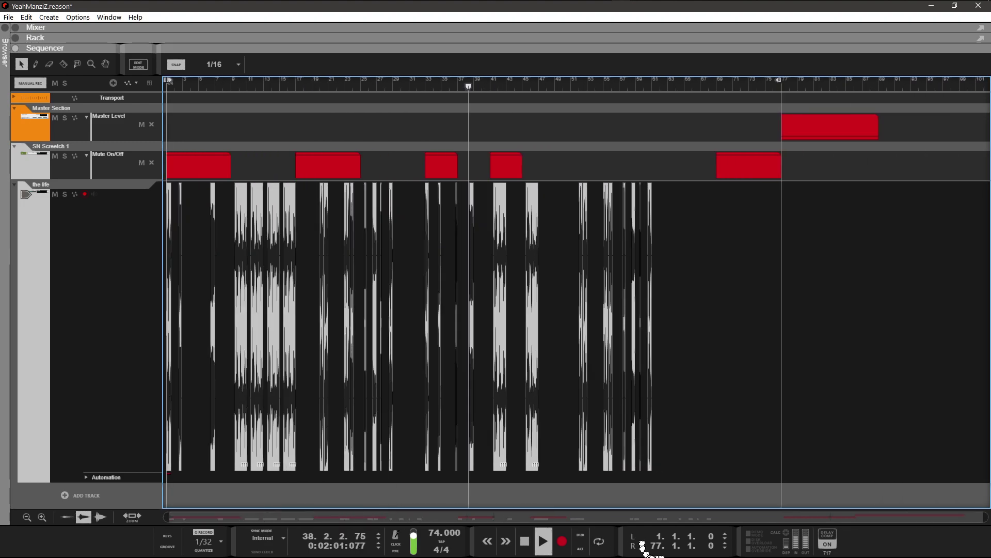
pyautogui.scroll(10, 666, 517)
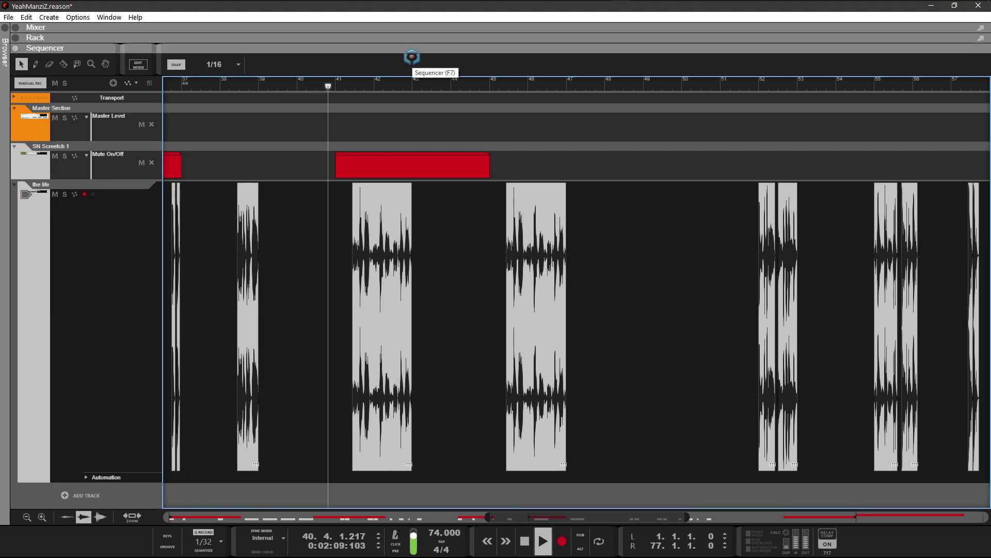
pyautogui.moveTo(409, 52); pyautogui.dragTo(450, 511)
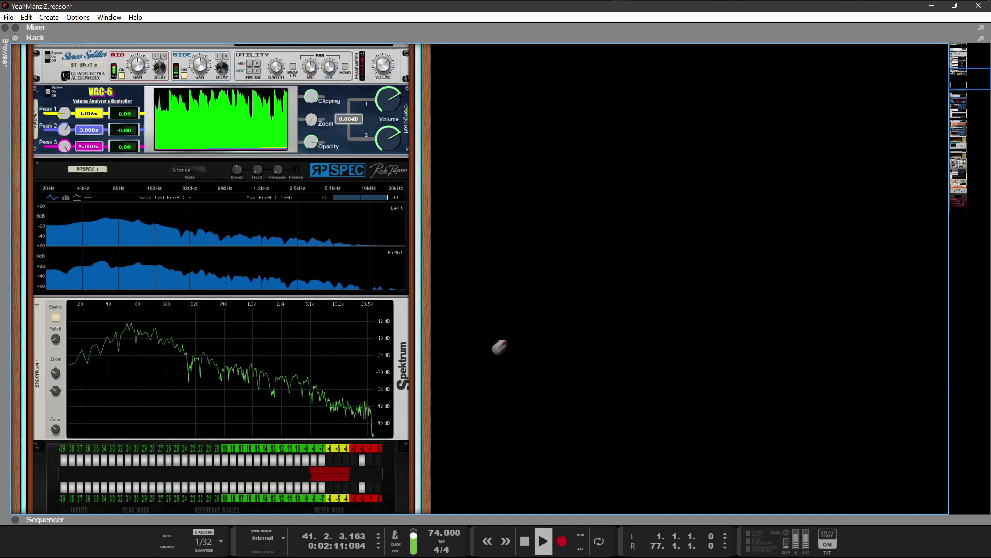
pyautogui.scroll(-2, 500, 347)
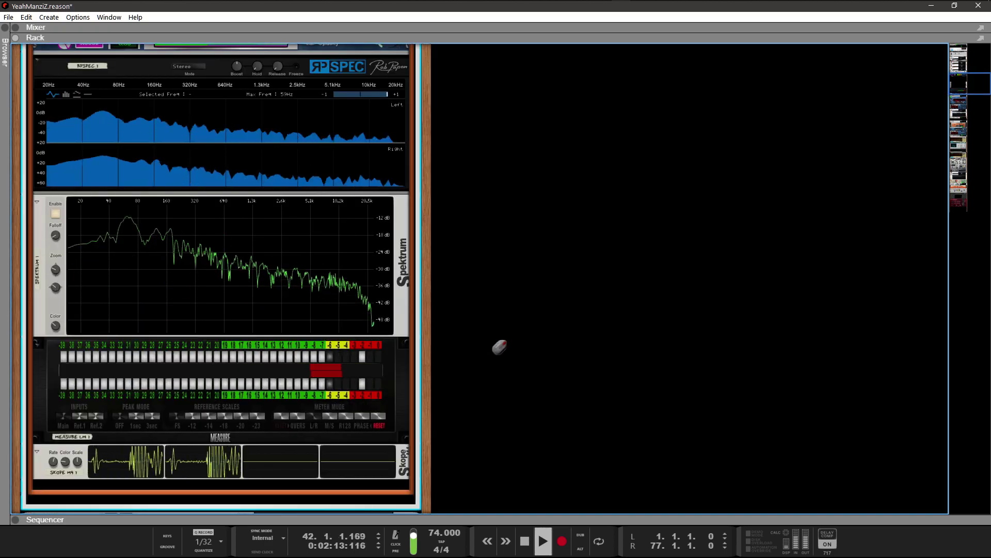
pyautogui.scroll(-2, 499, 347)
pyautogui.scroll(-5, 499, 347)
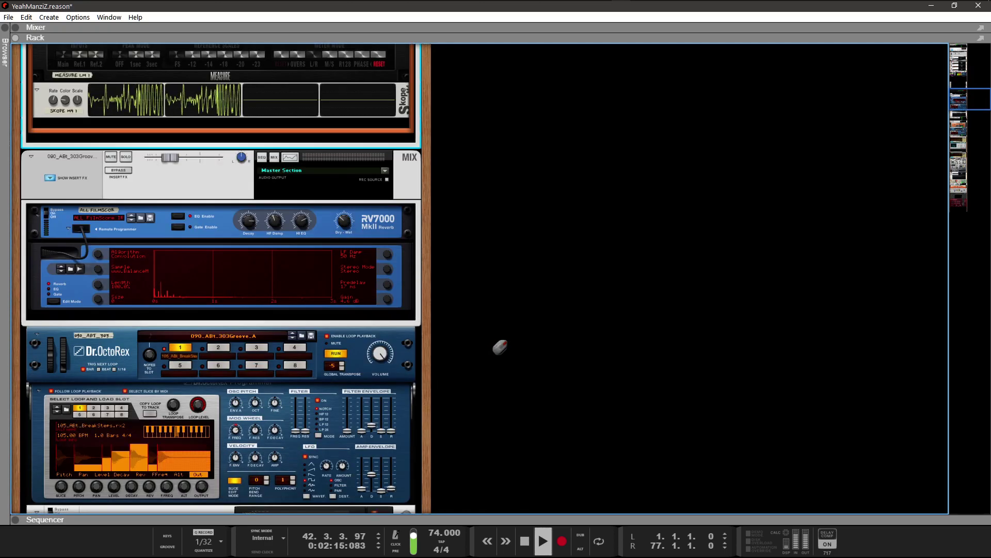
pyautogui.scroll(-1, 501, 345)
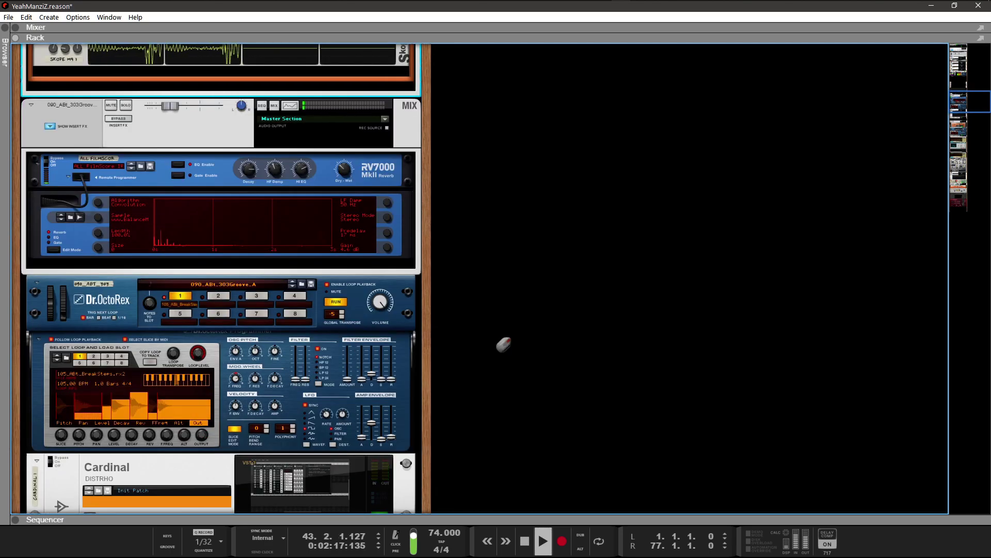
pyautogui.scroll(-1, 502, 345)
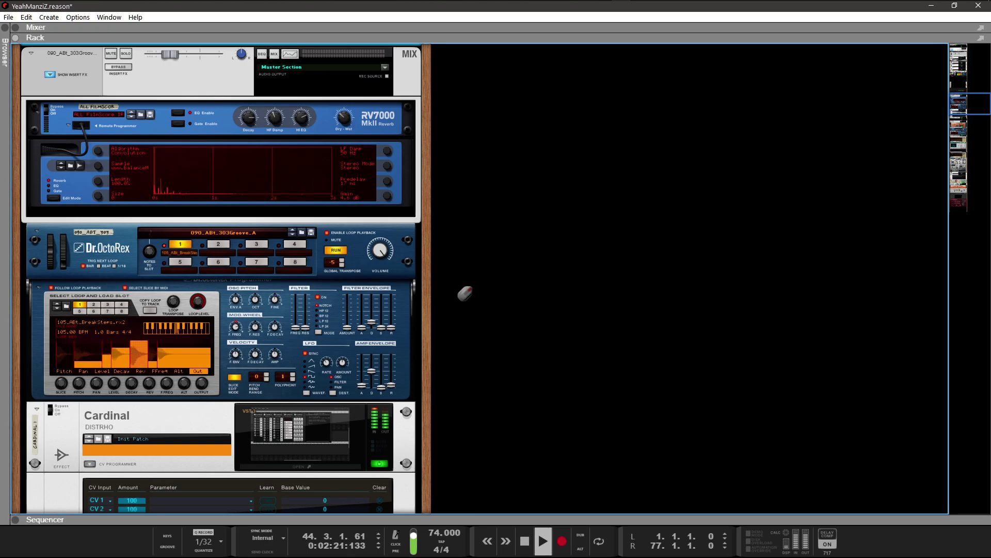
pyautogui.scroll(-2, 465, 293)
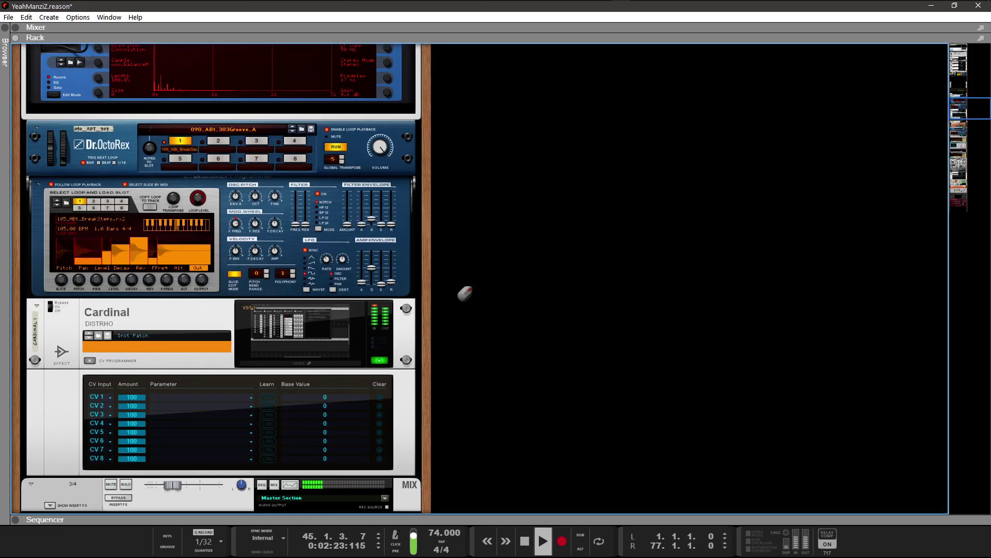
pyautogui.scroll(-3, 465, 293)
pyautogui.scroll(-2, 464, 295)
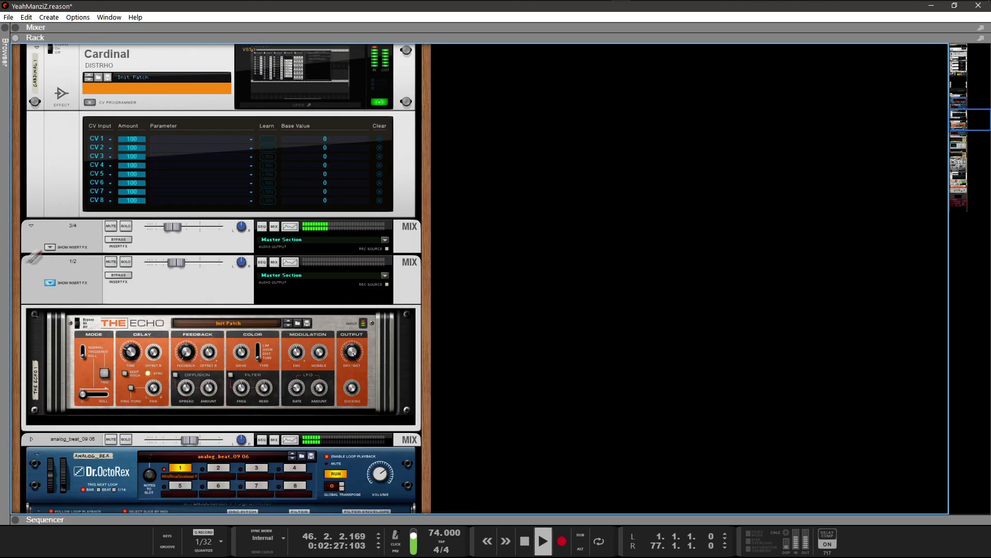
# Show the insert FX areas of the 3/4, analog_beat_09 06 and RDK 1 mix channels in the rack, unfolding the channels where needed.
pyautogui.click(49, 246)
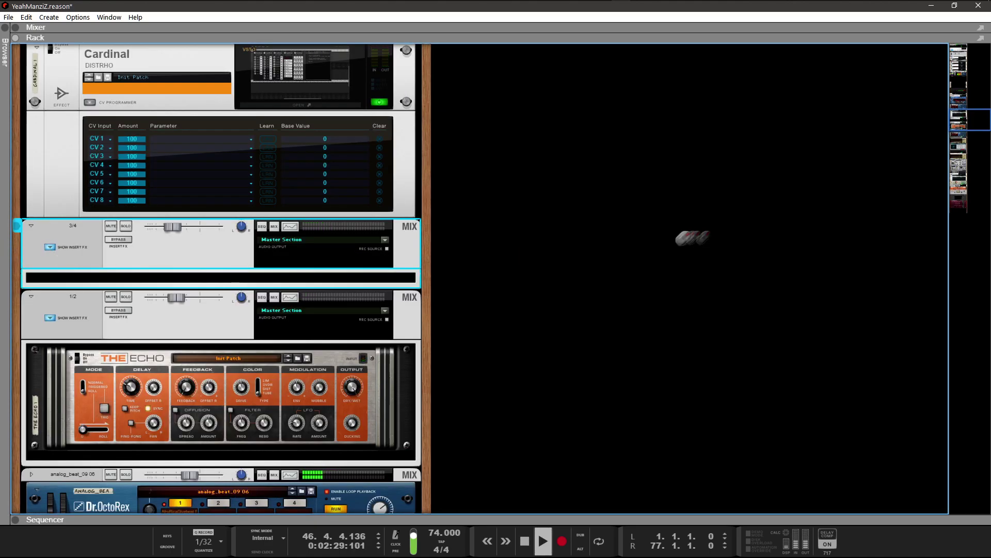
pyautogui.scroll(-4, 602, 231)
pyautogui.scroll(-2, 604, 236)
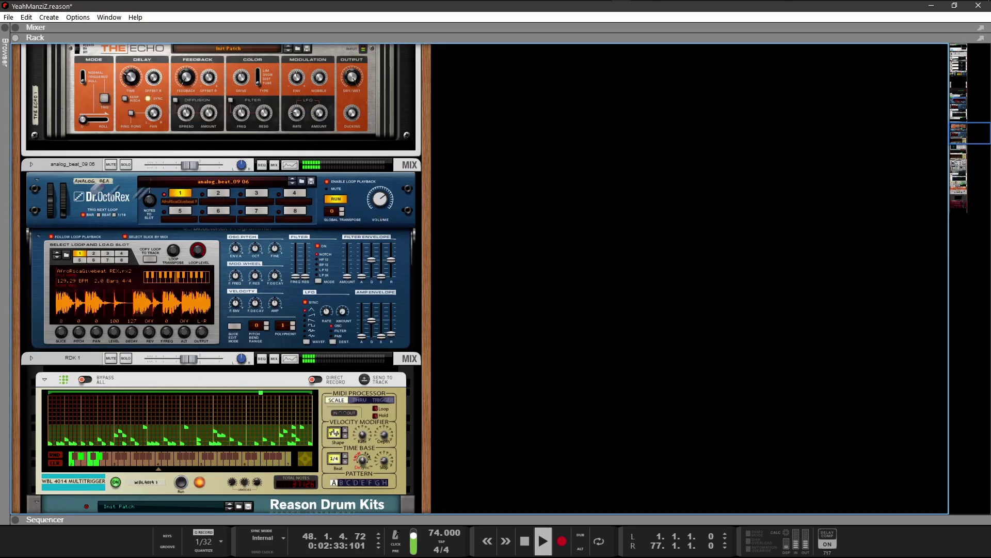
pyautogui.click(30, 165)
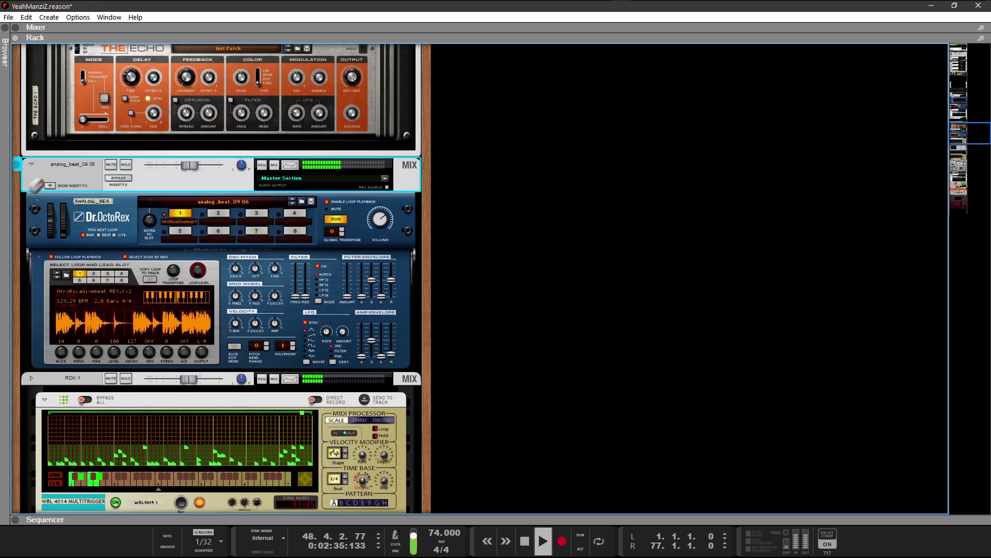
pyautogui.click(49, 185)
pyautogui.scroll(-3, 522, 268)
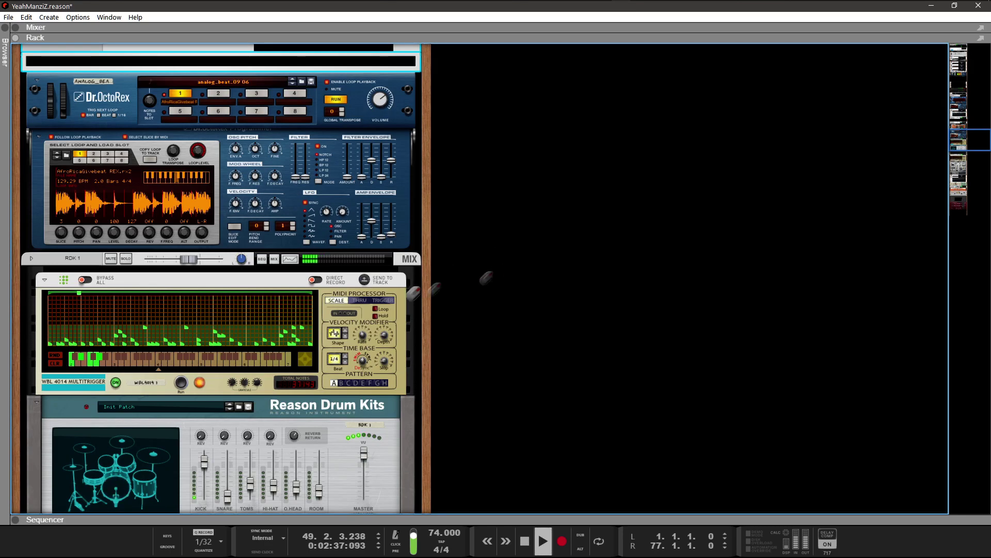
pyautogui.click(24, 265)
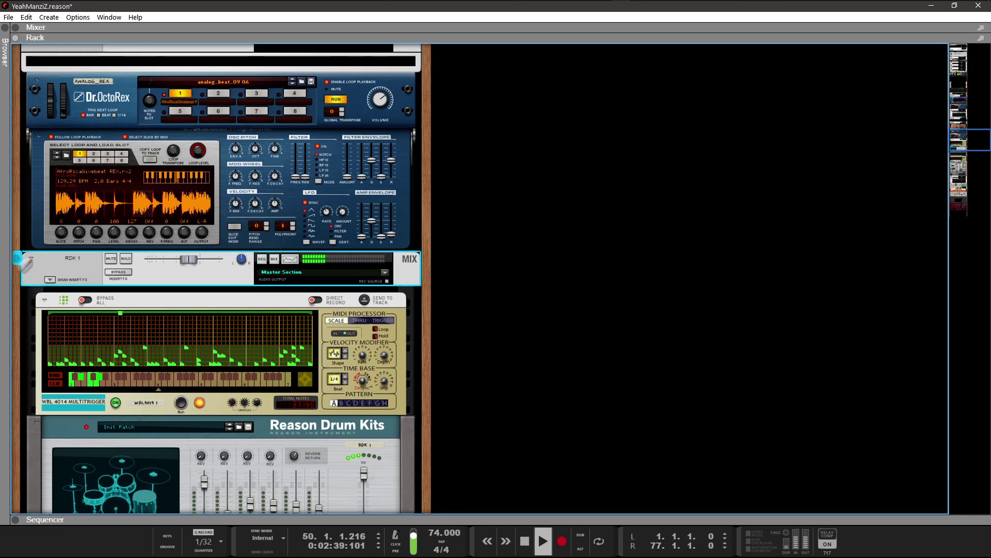
pyautogui.click(49, 279)
# Inspect the Master FX, Room, Overhead and drum settings pages of Reason Drum Kits, ending on Master FX.
pyautogui.scroll(-6, 620, 279)
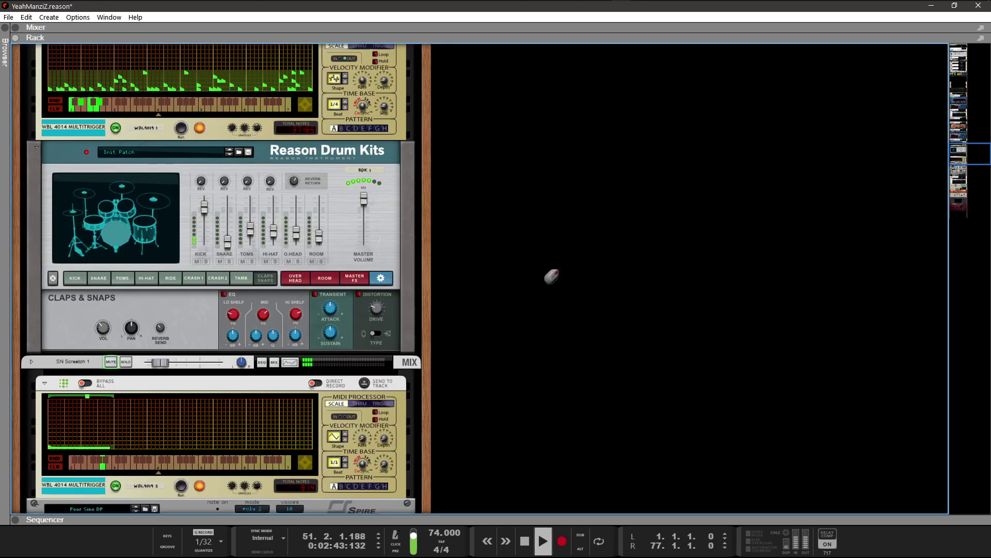
pyautogui.click(354, 278)
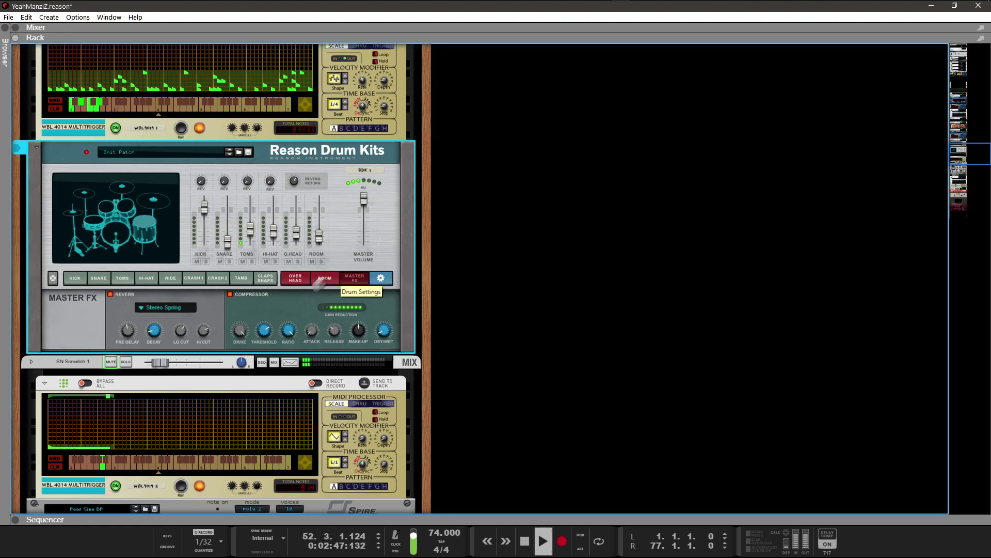
pyautogui.click(321, 281)
pyautogui.click(293, 282)
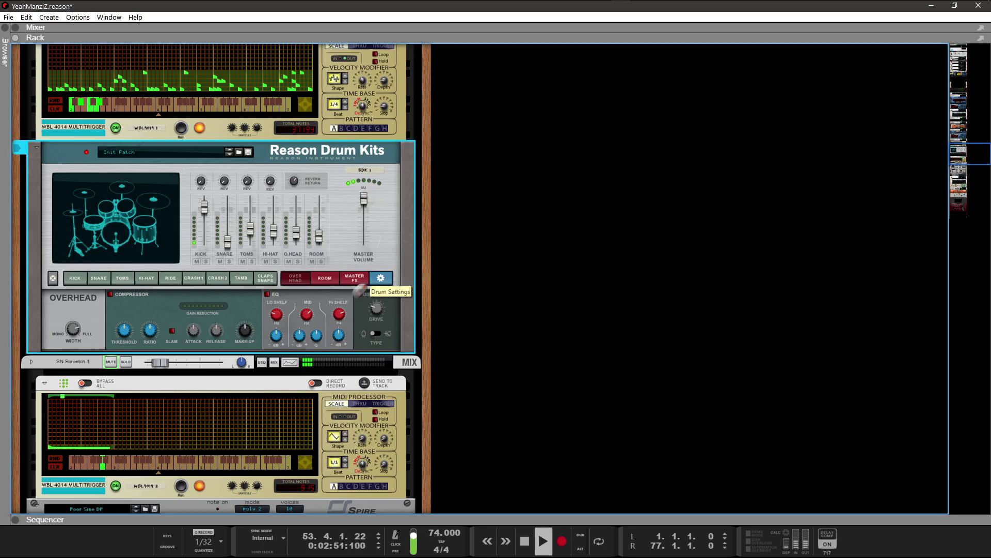
pyautogui.click(381, 278)
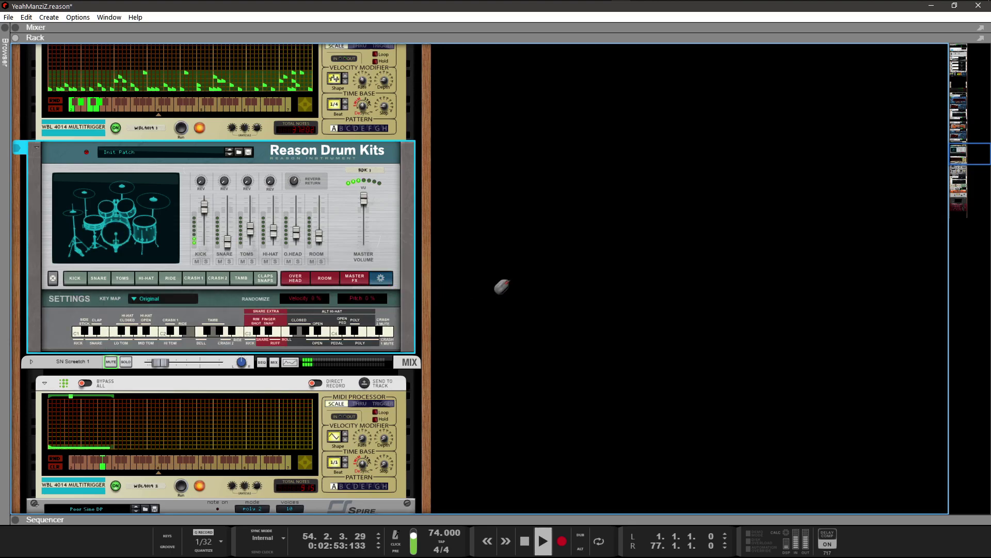
pyautogui.click(355, 278)
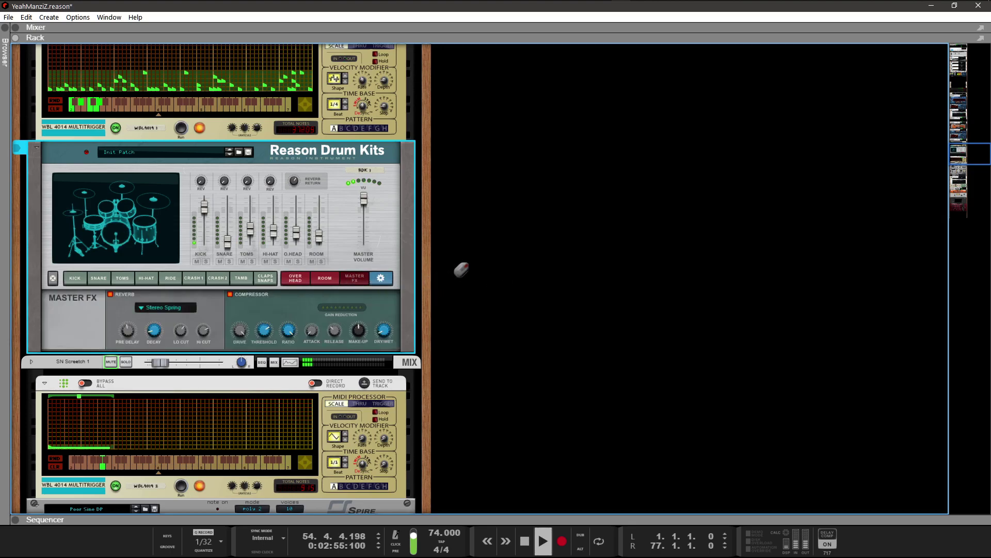
# Examine the rack devices from Reason Drum Kits down through Spire, IL Gross Beat, Pulsar, Quartet and Omega Mastering Clipper to Steerpike.
pyautogui.scroll(-7, 462, 269)
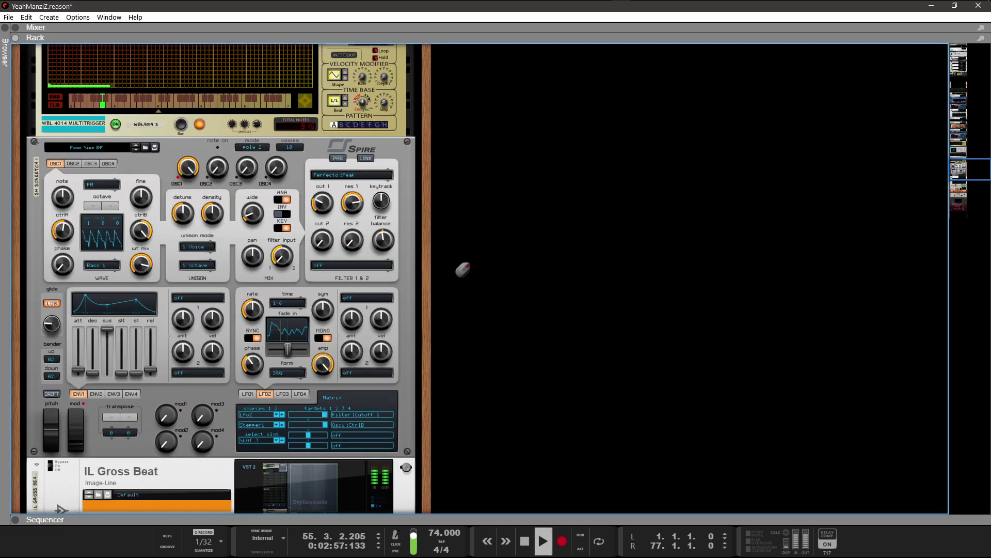
pyautogui.scroll(-1, 463, 269)
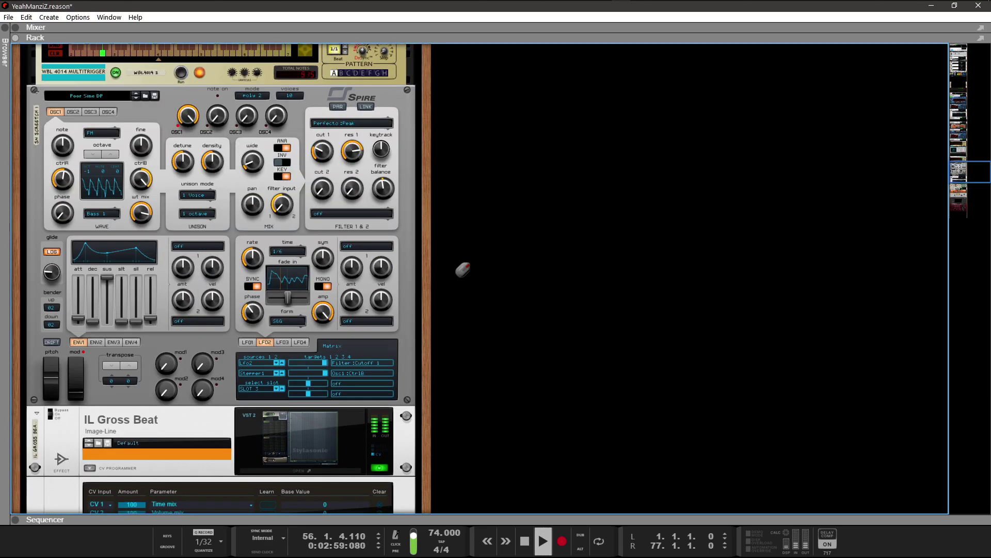
pyautogui.scroll(-2, 463, 274)
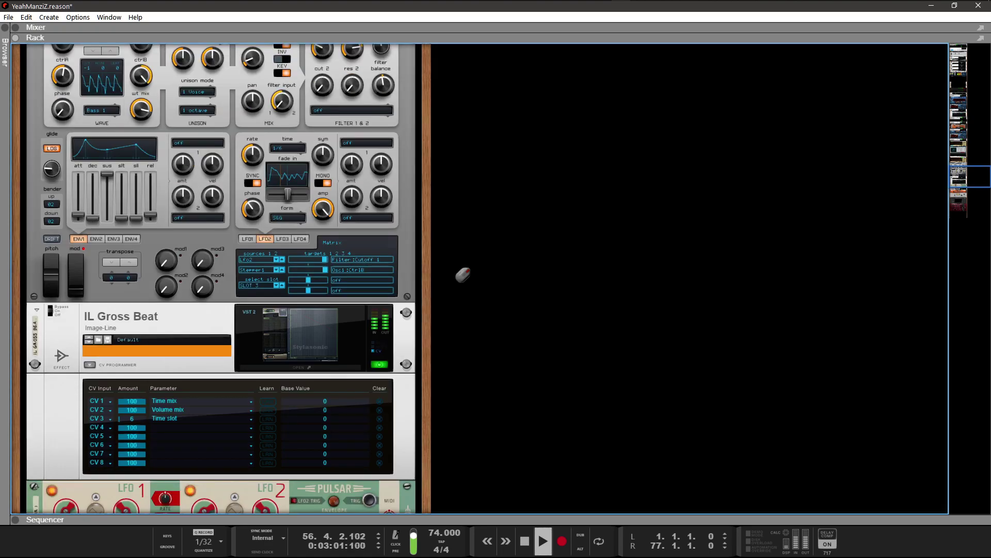
pyautogui.scroll(-2, 439, 287)
pyautogui.scroll(-1, 467, 296)
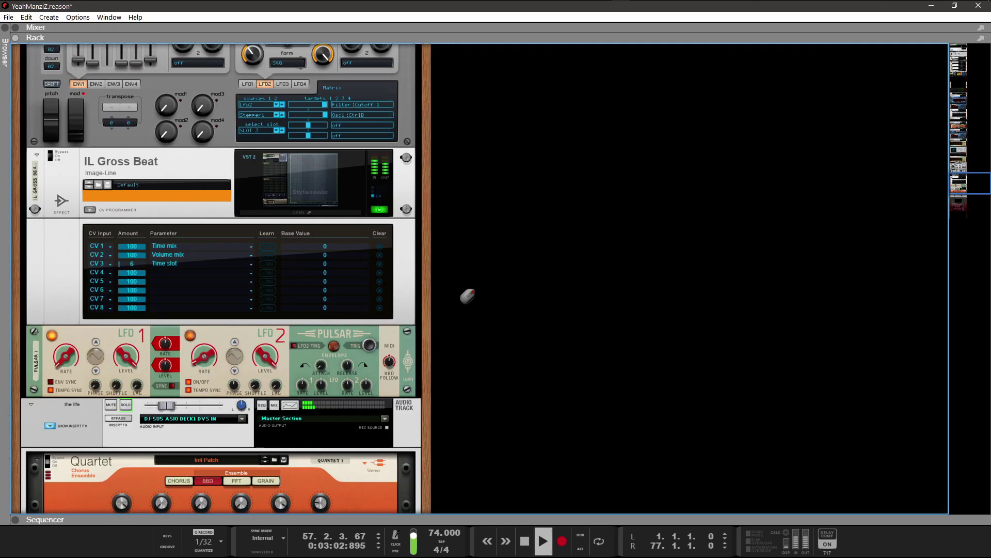
pyautogui.scroll(-5, 467, 284)
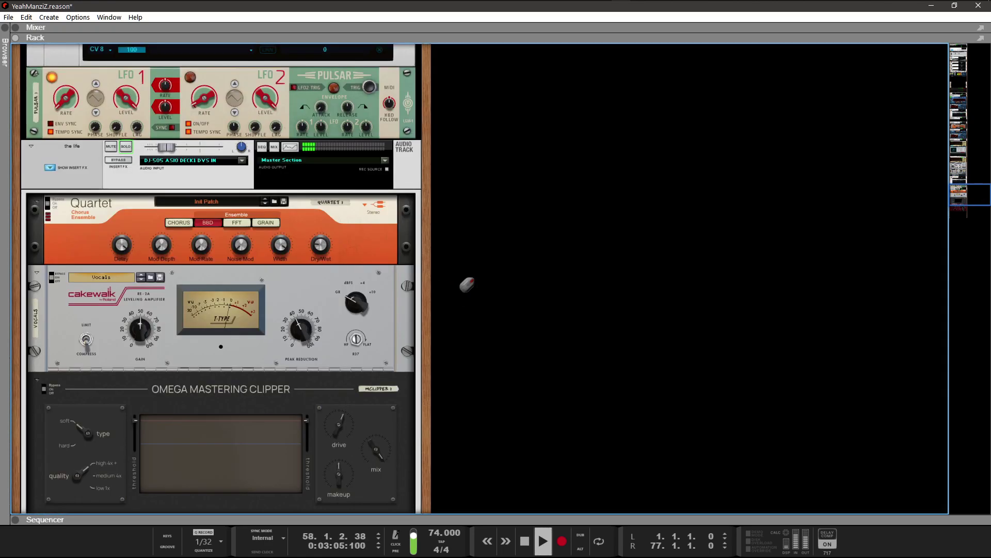
pyautogui.scroll(-1, 467, 284)
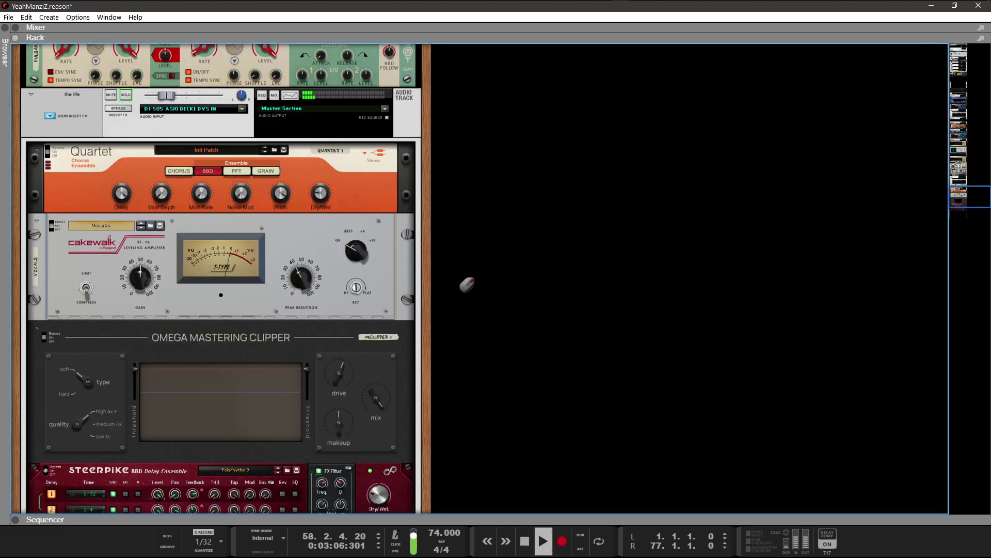
pyautogui.scroll(-4, 468, 284)
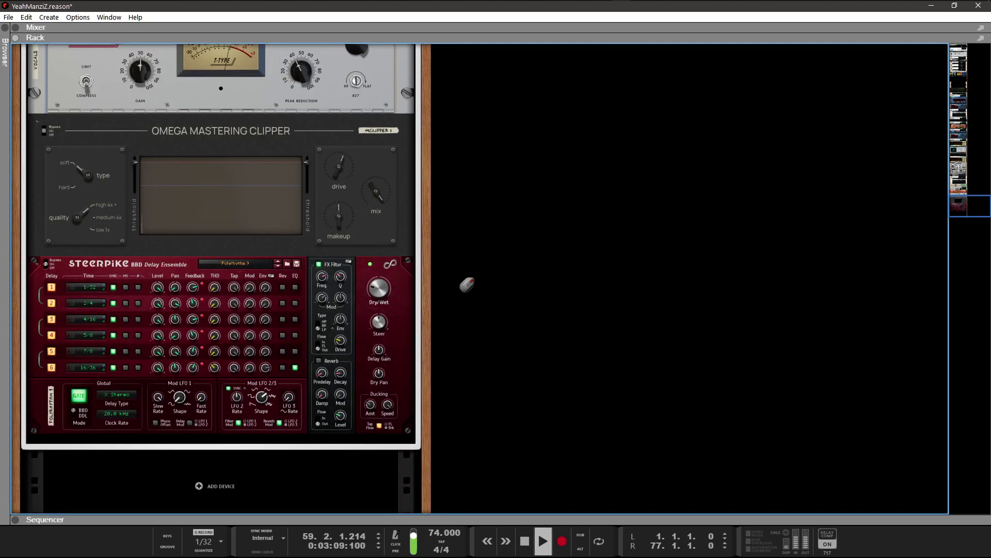
pyautogui.scroll(-1, 467, 284)
pyautogui.scroll(2, 467, 284)
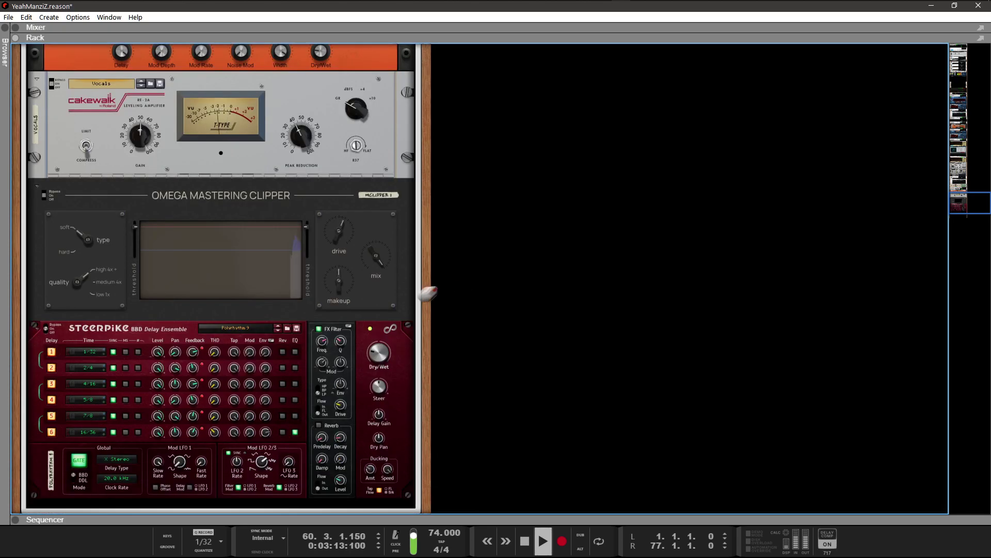
# Set the application zoom to 180%.
pyautogui.click(78, 17)
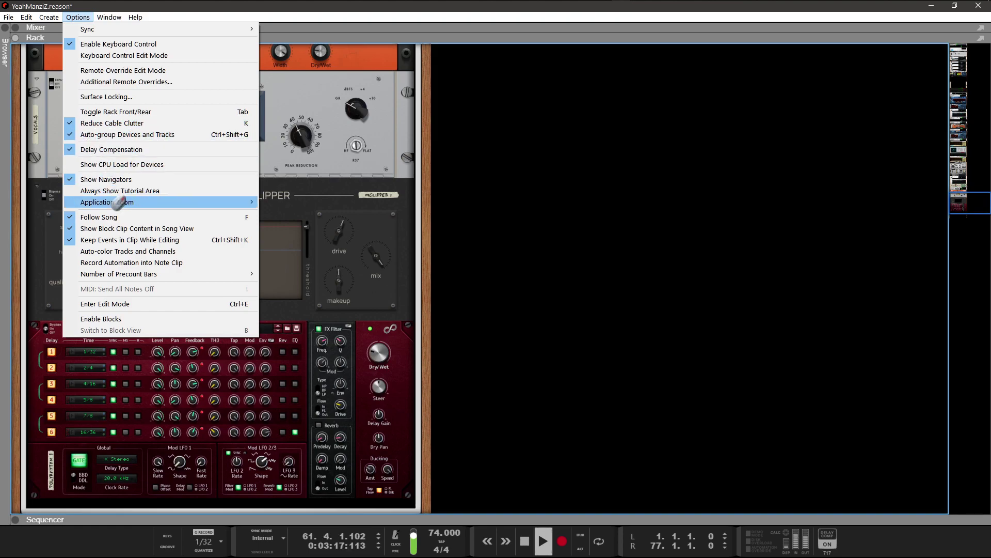
pyautogui.moveTo(123, 203)
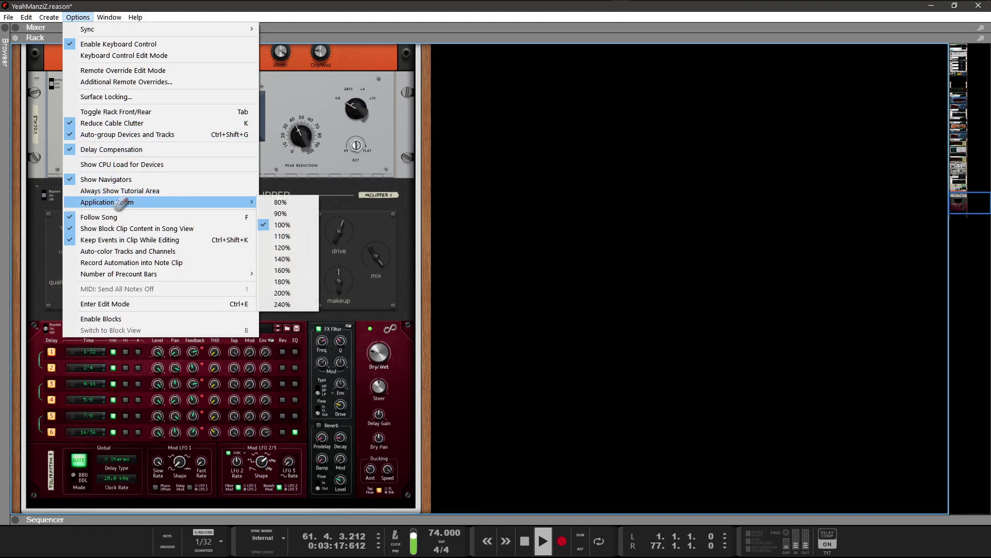
pyautogui.click(280, 282)
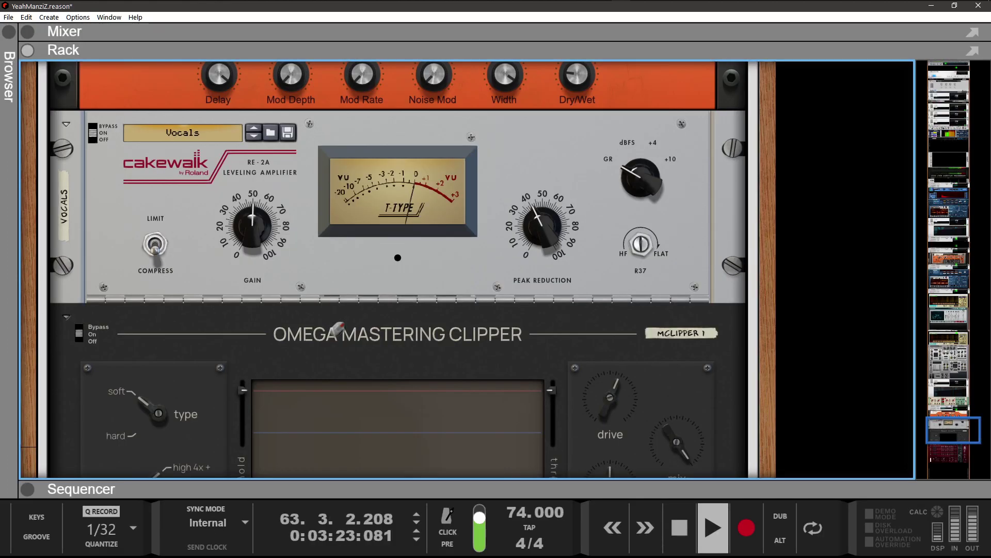
# Inspect the enlarged devices from Steerpike up to Pulsar, and open the IL Gross Beat plug-in window to try its scratch time slots.
pyautogui.scroll(-10, 337, 331)
pyautogui.scroll(1, 338, 331)
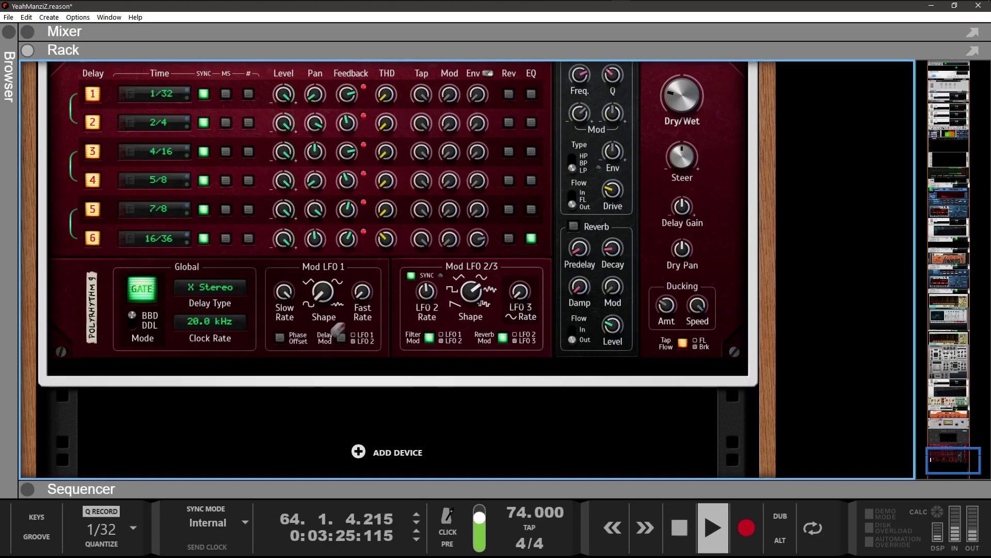
pyautogui.scroll(10, 338, 329)
pyautogui.scroll(5, 338, 329)
pyautogui.scroll(6, 339, 327)
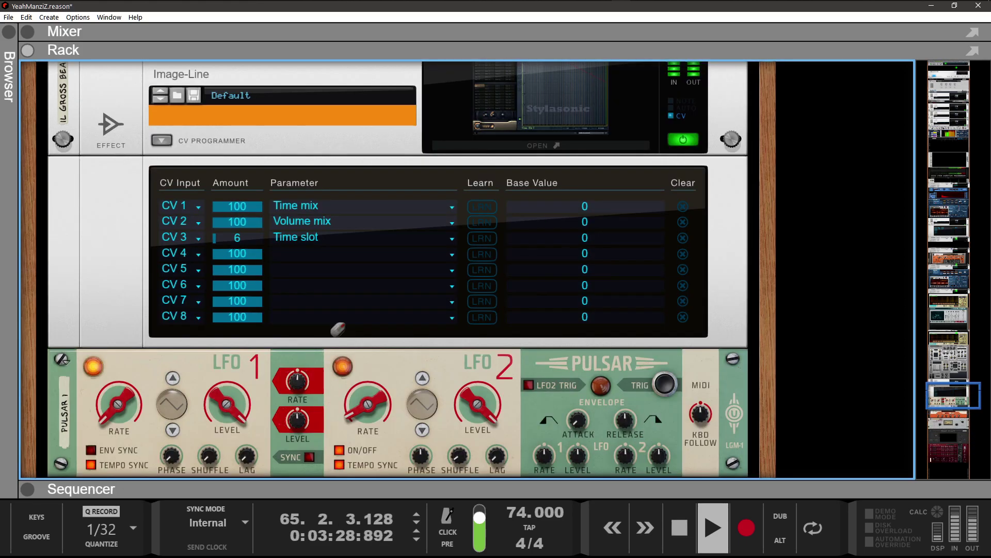
pyautogui.scroll(-2, 465, 323)
pyautogui.click(494, 294)
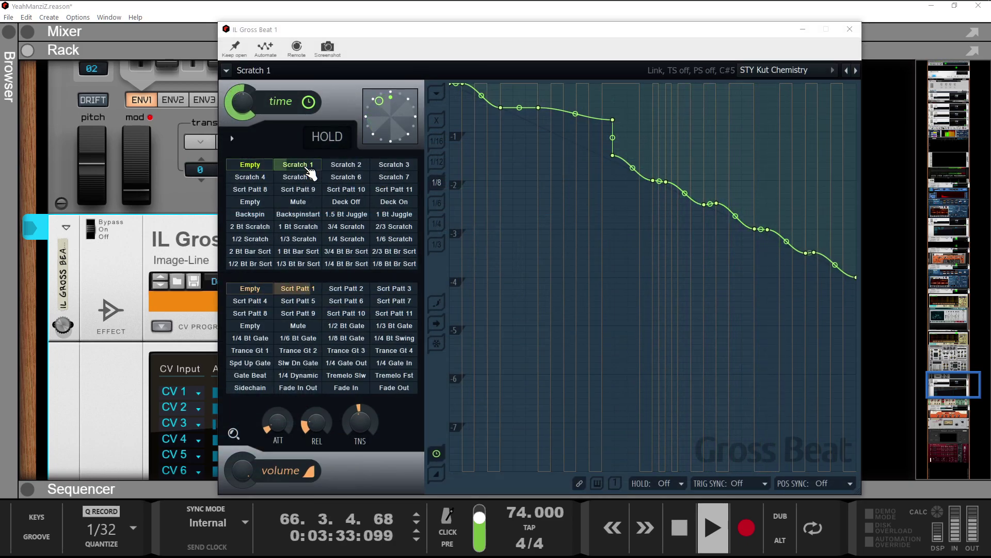
pyautogui.click(345, 165)
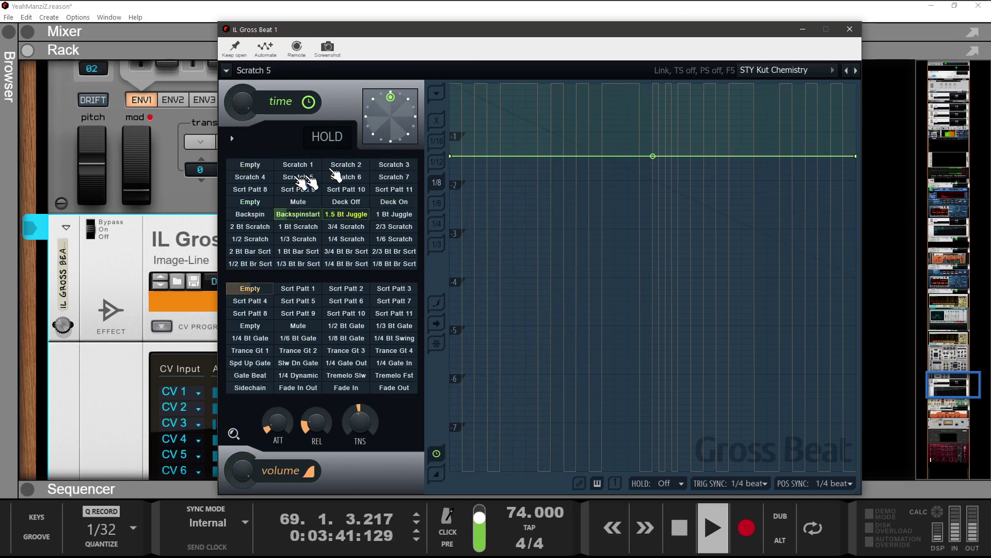
pyautogui.click(849, 29)
# In IL Gross Beat's CV programmer, set the base value of the CV 3 Time slot routing to 5.
pyautogui.scroll(-3, 494, 297)
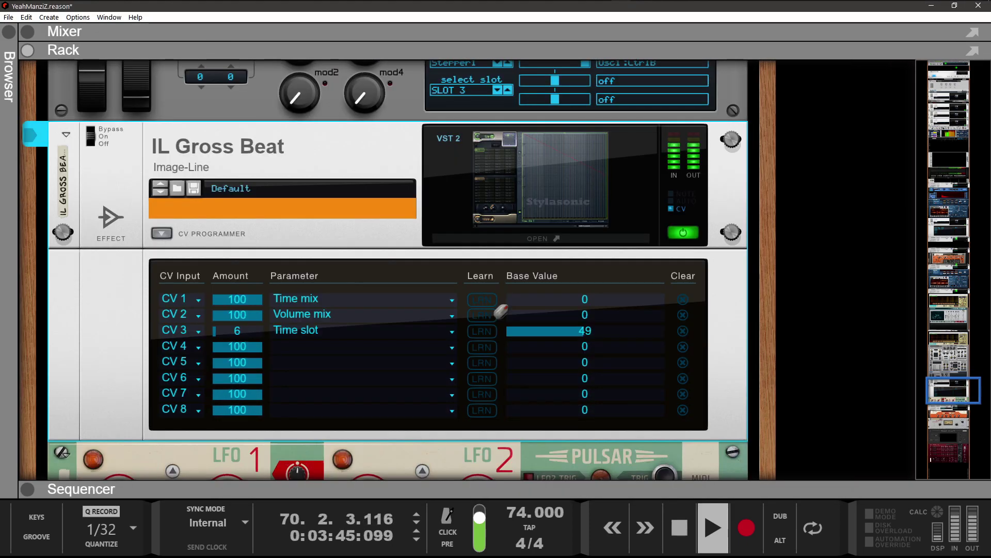
pyautogui.moveTo(576, 340); pyautogui.dragTo(537, 330)
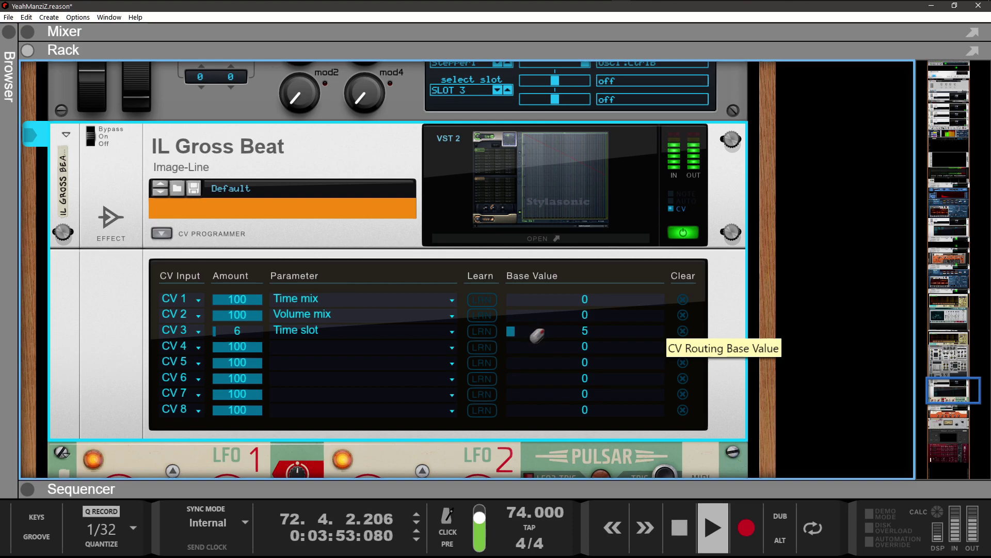
# Examine the enlarged rack from Spire up through the WBL 4014 Multitrigger, Reason Drum Kits and The Echo to Cardinal and Dr. OctoRex.
pyautogui.scroll(5, 383, 300)
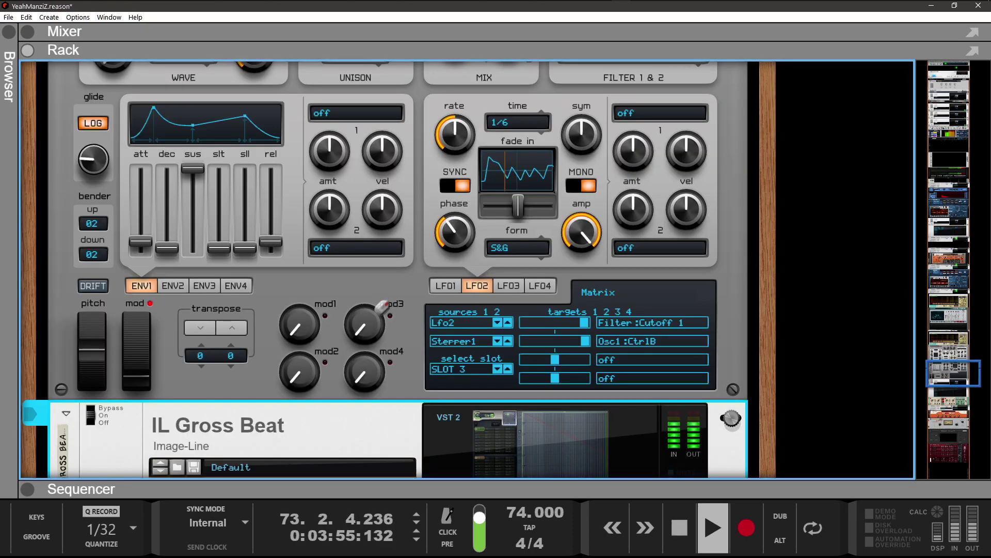
pyautogui.scroll(15, 397, 326)
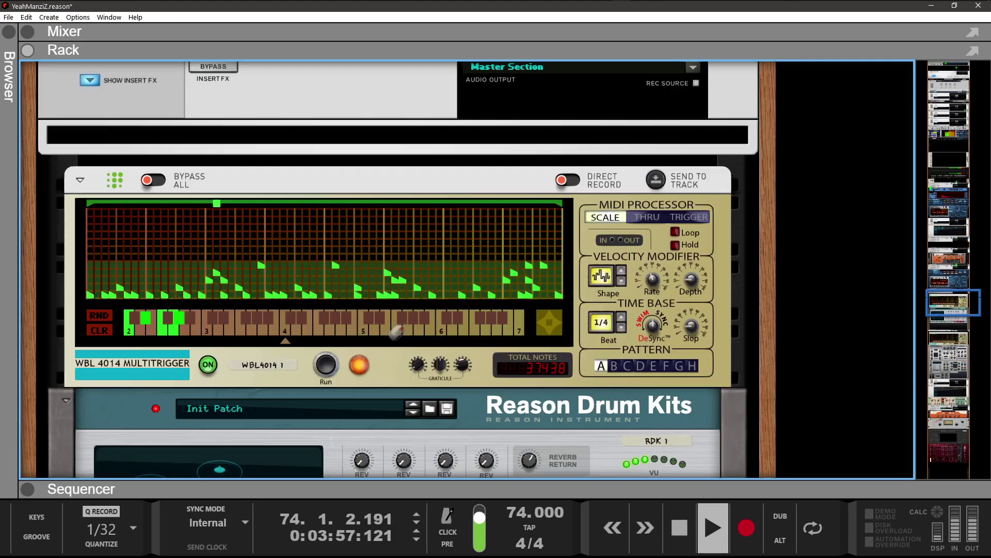
pyautogui.scroll(-5, 398, 332)
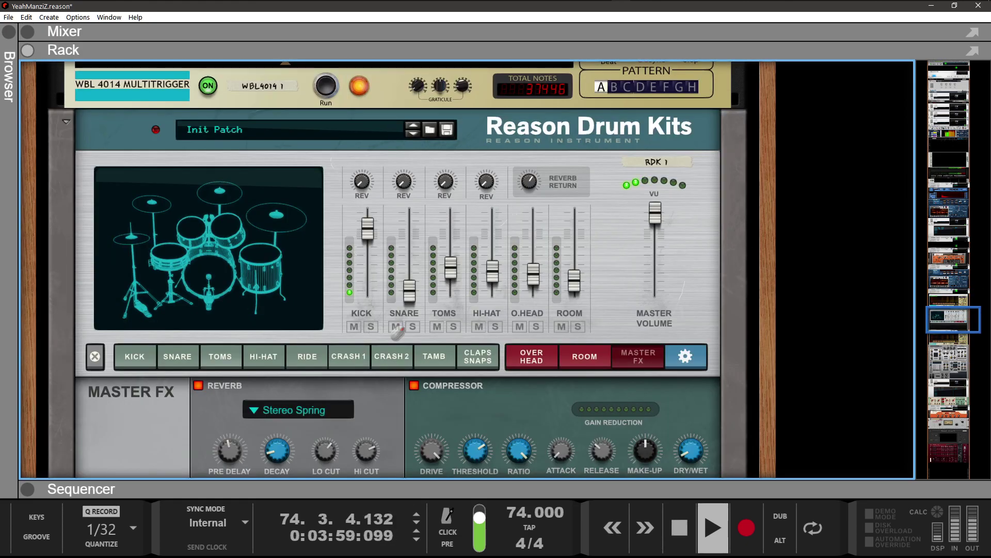
pyautogui.scroll(10, 398, 333)
pyautogui.scroll(10, 398, 333)
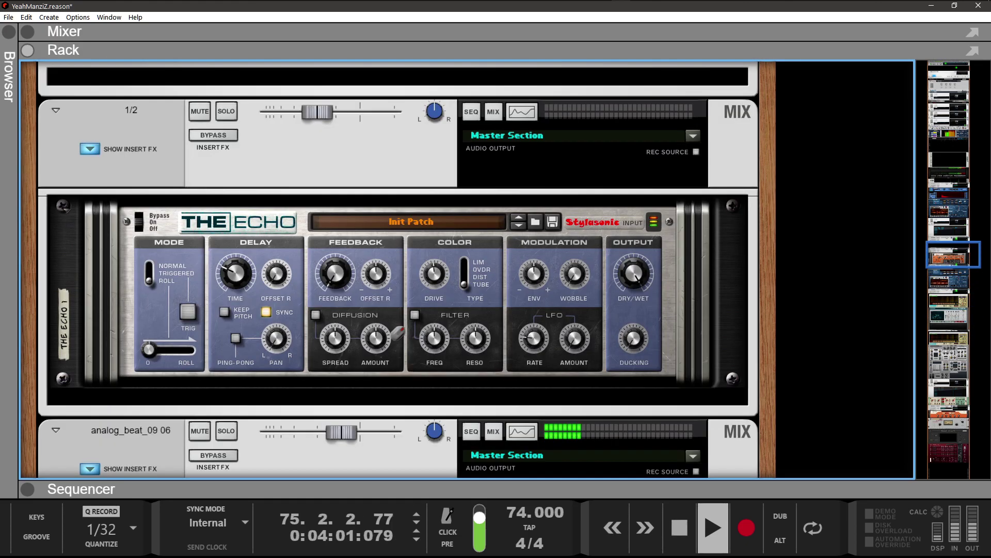
pyautogui.scroll(8, 398, 333)
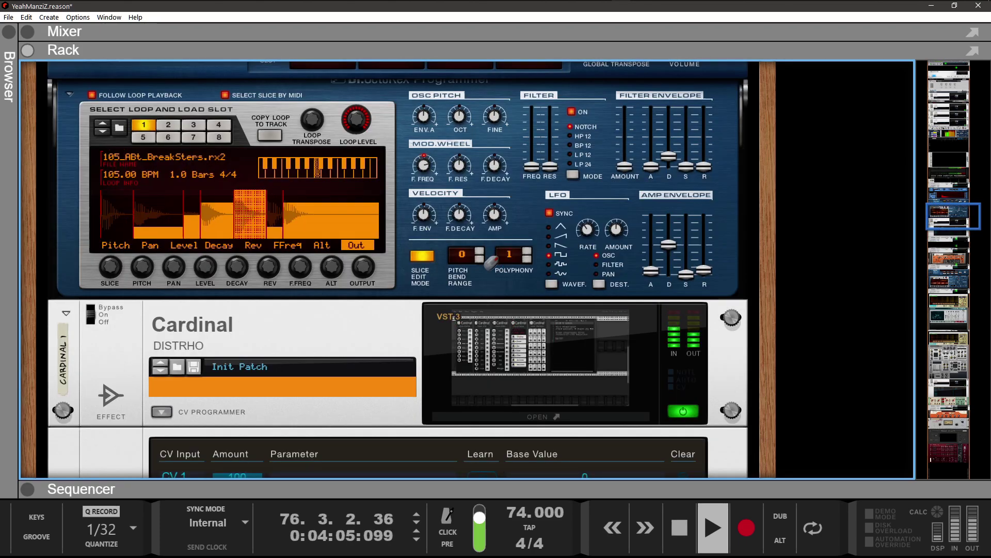
# Flip the rack to its rear side at the Dr. OctoRex, and stop playback with the position returned to the song start.
pyautogui.press('Tab')
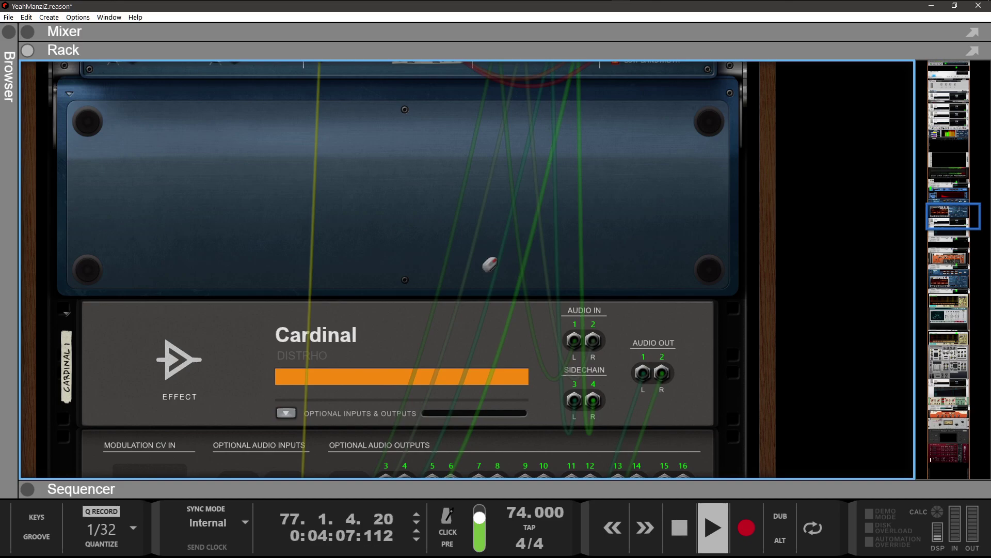
pyautogui.scroll(3, 489, 264)
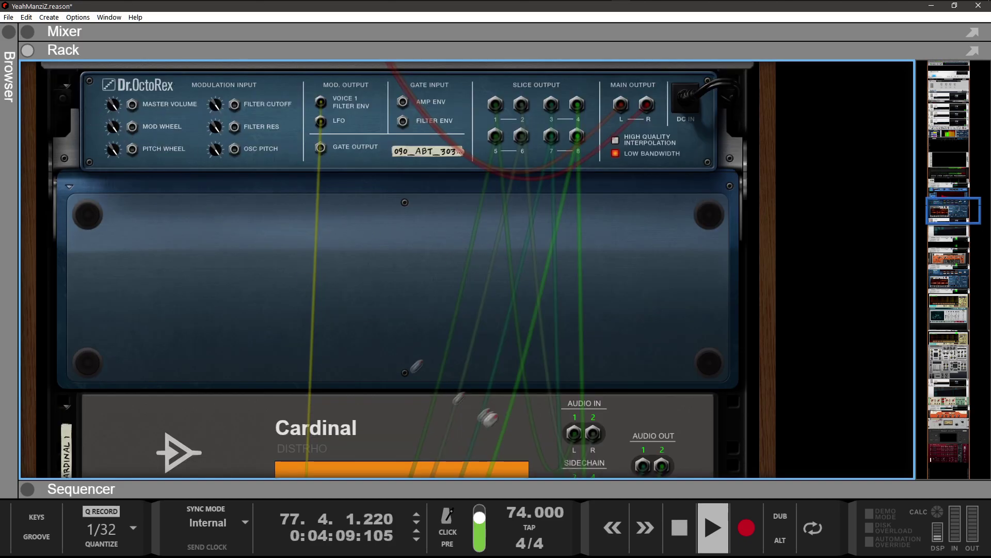
pyautogui.doubleClick(681, 526)
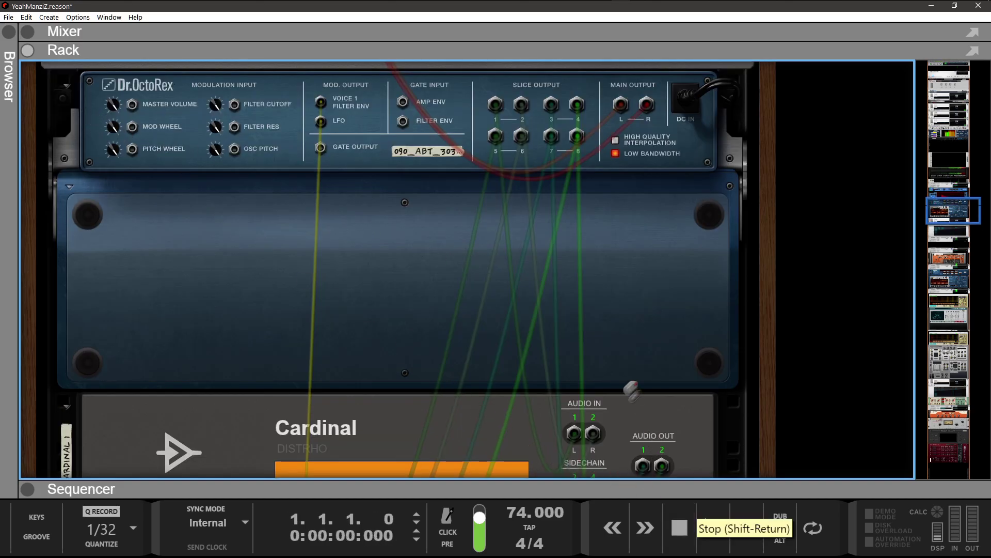
# Select the Cardinal device to bring out its rear cables and set the application zoom to 140%.
pyautogui.scroll(-6, 627, 365)
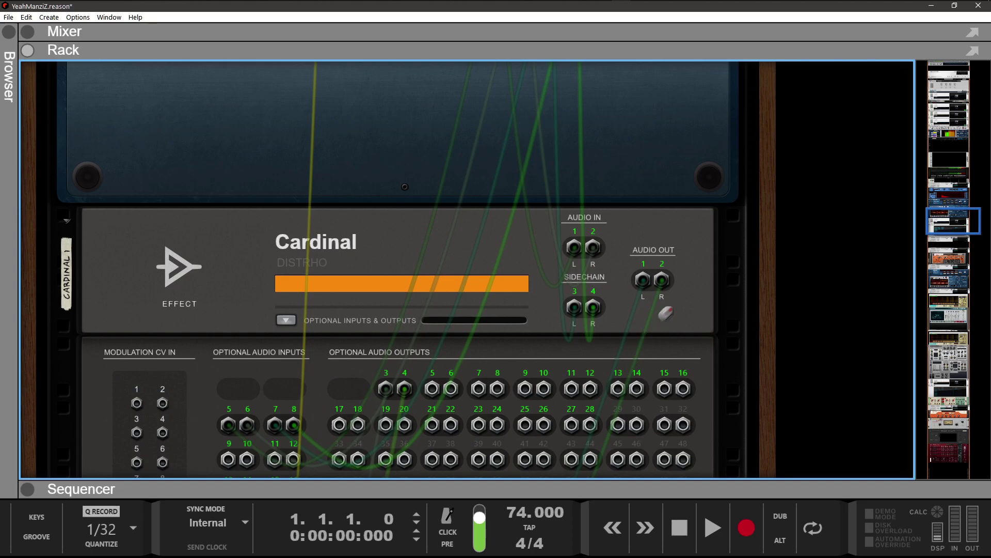
pyautogui.click(669, 312)
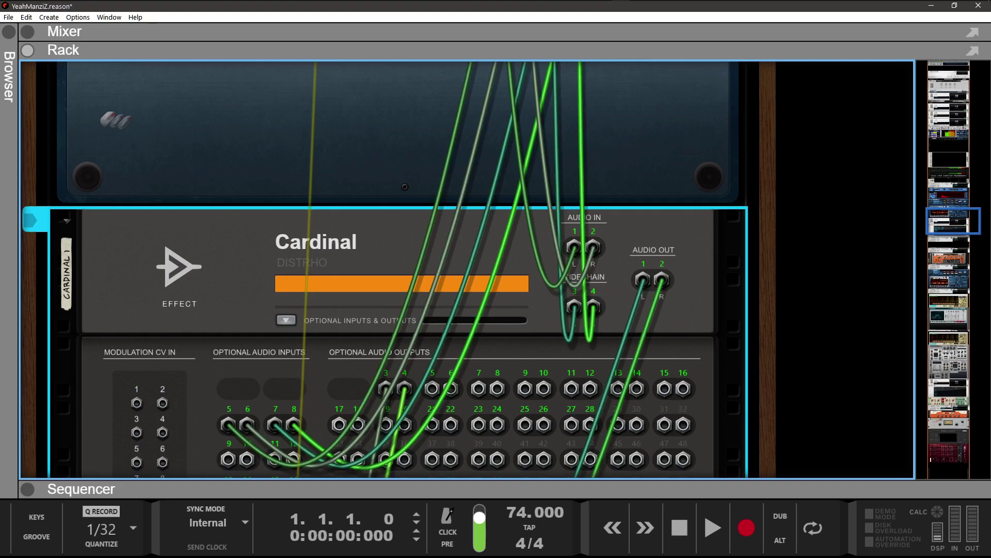
pyautogui.click(75, 19)
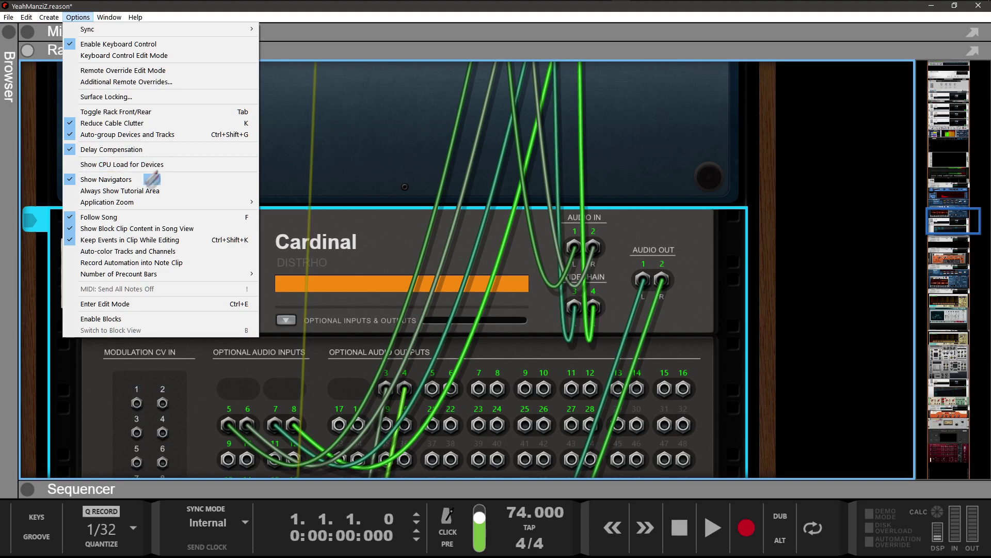
pyautogui.moveTo(217, 202)
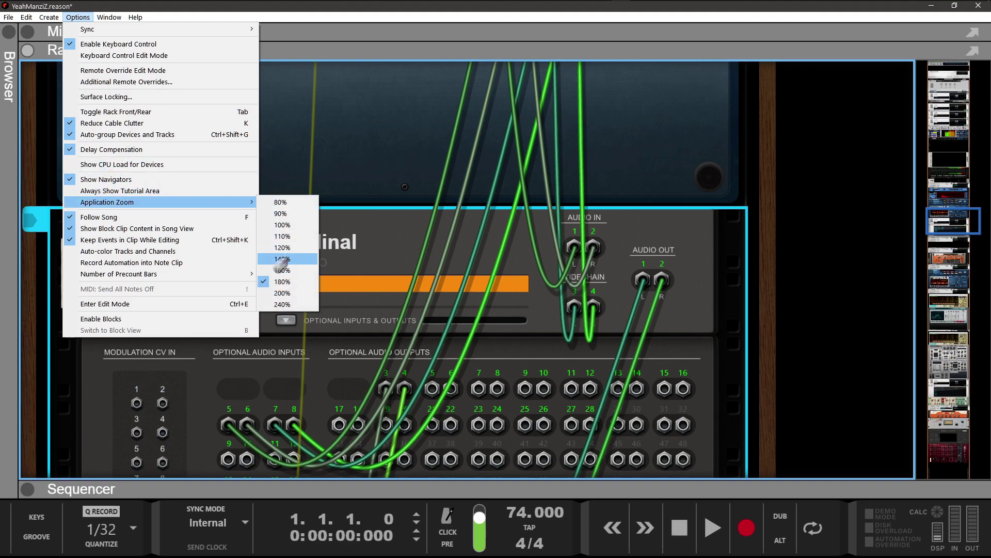
pyautogui.click(282, 259)
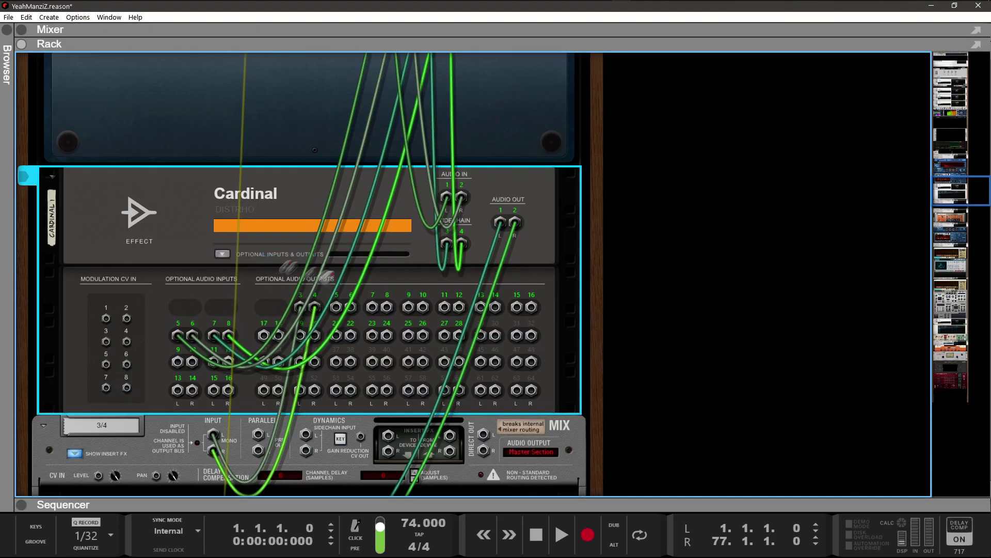
# Trace the rear cabling by selecting the 3/4 mix channel, the Dr. OctoRex above Cardinal, its 090_ABt_303Groov mix channel and the RV7000.
pyautogui.click(529, 443)
pyautogui.scroll(5, 519, 409)
pyautogui.click(528, 357)
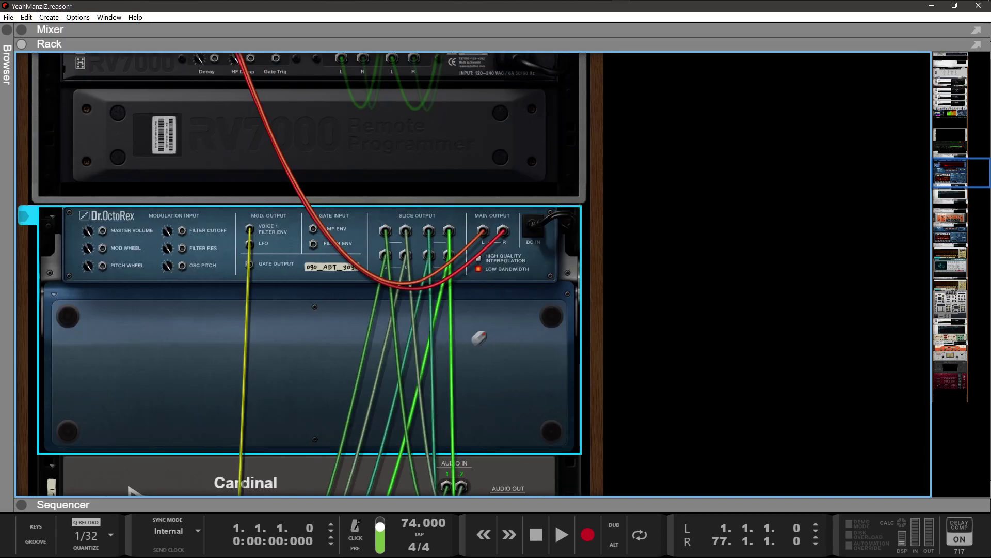
pyautogui.scroll(-3, 479, 336)
pyautogui.scroll(15, 479, 336)
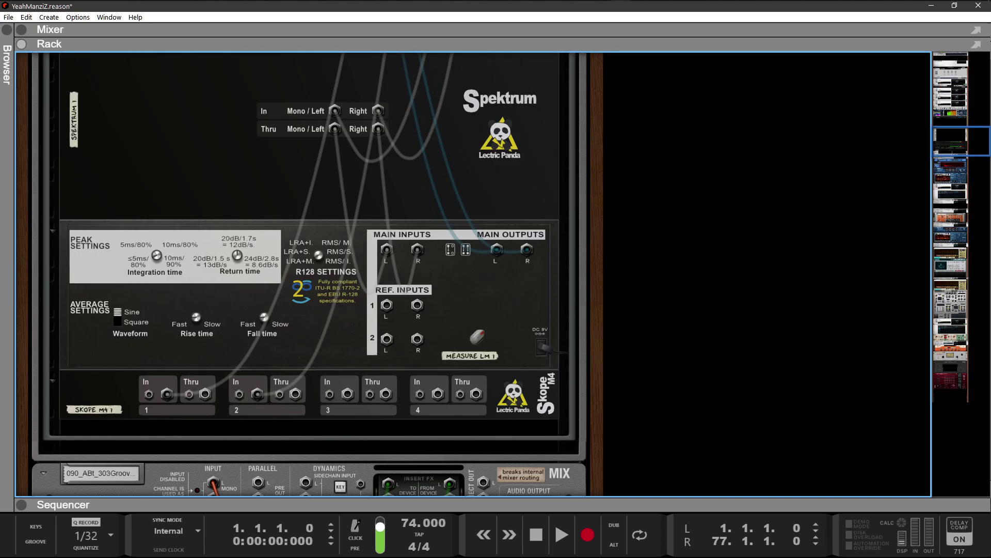
pyautogui.scroll(-7, 478, 336)
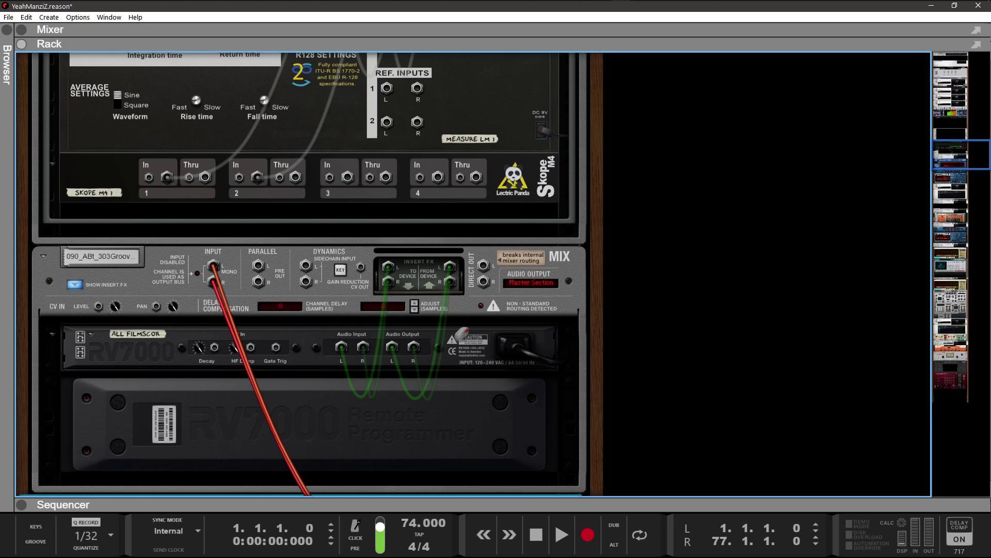
pyautogui.click(532, 259)
pyautogui.scroll(-3, 524, 301)
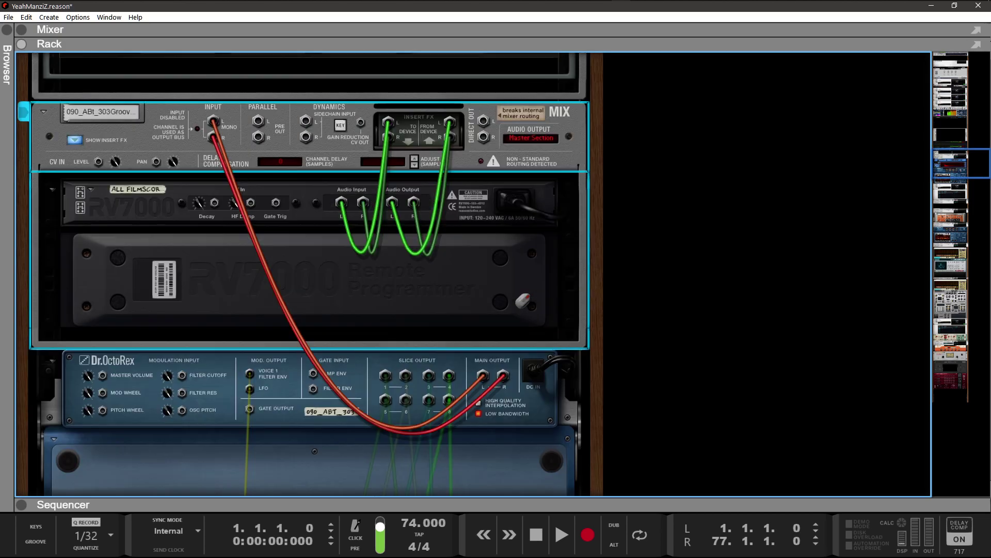
pyautogui.click(508, 270)
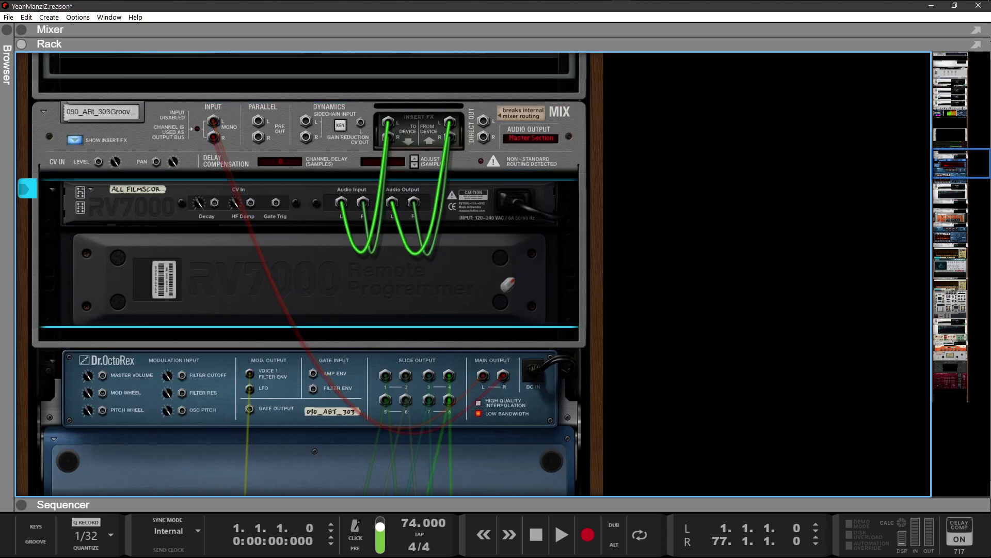
# Trace the rear cabling by selecting the Dr. OctoRex above Cardinal, Cardinal itself and the 3/4 mix channel below it.
pyautogui.scroll(-1, 516, 310)
pyautogui.click(543, 361)
pyautogui.scroll(-6, 542, 362)
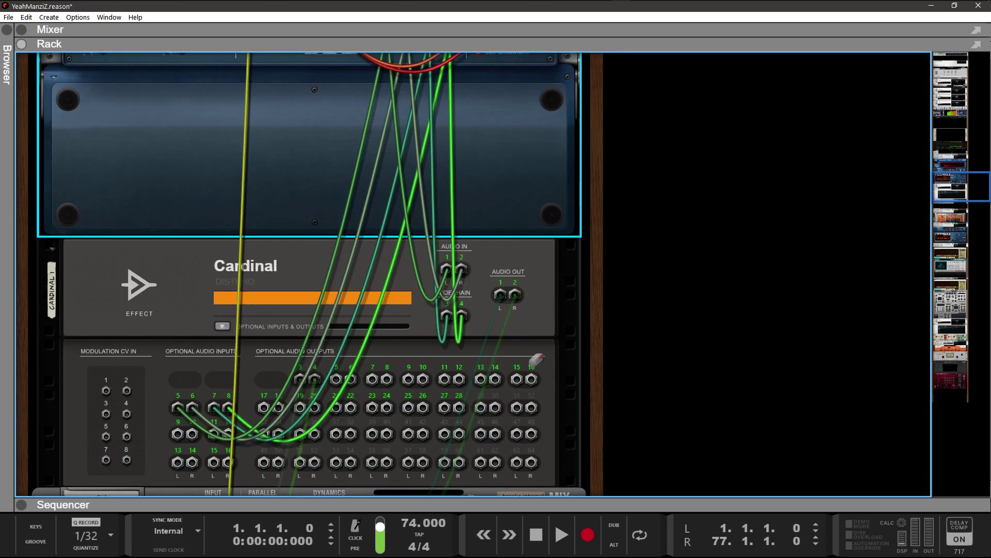
pyautogui.click(549, 326)
pyautogui.scroll(-4, 550, 326)
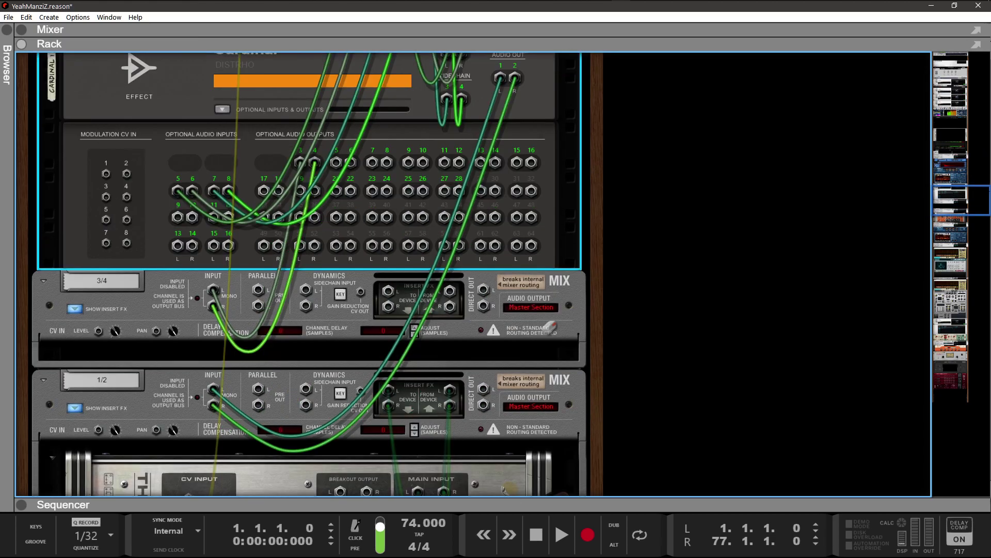
pyautogui.click(536, 300)
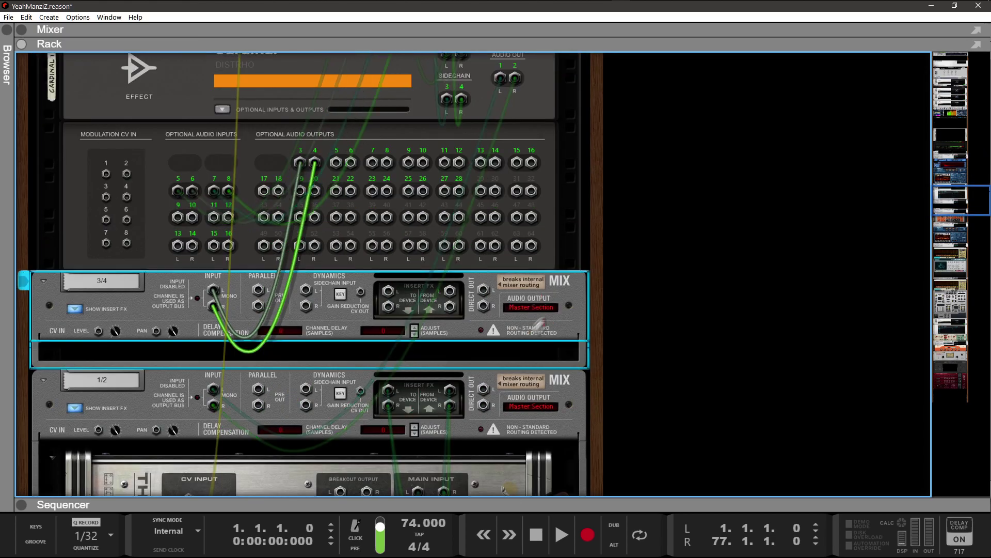
# Bring out the rear cables of the 1/2 mix channel, The Echo, the analog_beat_09 06 mix channel and its Dr. OctoRex in turn.
pyautogui.click(539, 385)
pyautogui.scroll(-5, 540, 385)
pyautogui.click(502, 239)
pyautogui.scroll(-3, 503, 242)
pyautogui.click(527, 222)
pyautogui.click(539, 359)
# Select the mix channel above the first WBL 4014 Multitrigger and the Reason Drum Kits to bring out their cables.
pyautogui.scroll(-5, 540, 359)
pyautogui.click(512, 273)
pyautogui.scroll(-4, 513, 266)
pyautogui.click(505, 370)
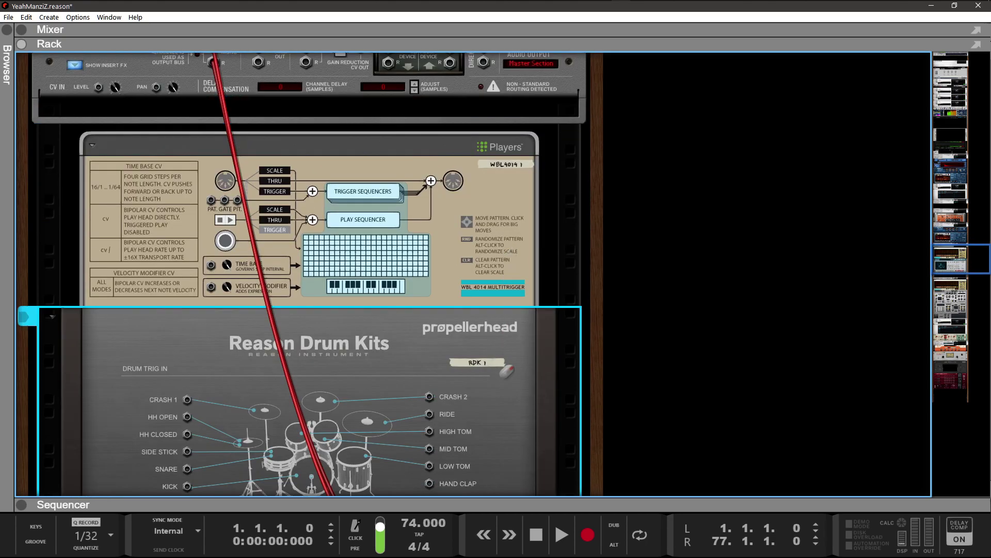
# Unfold the SN Screetch 1 mix channel's rear panel and select the WBL 4014 Multitrigger beneath it.
pyautogui.scroll(-4, 505, 369)
pyautogui.scroll(-4, 497, 413)
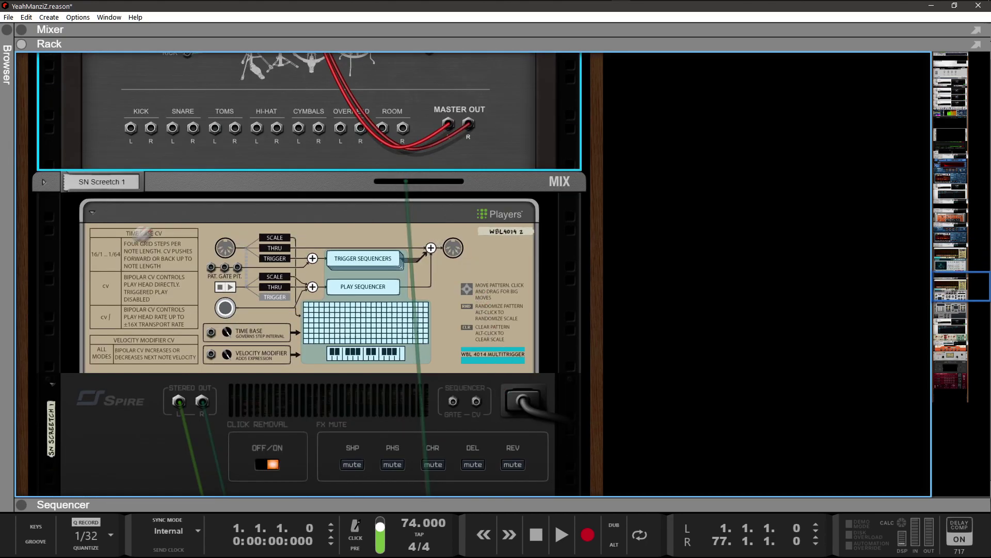
pyautogui.click(39, 185)
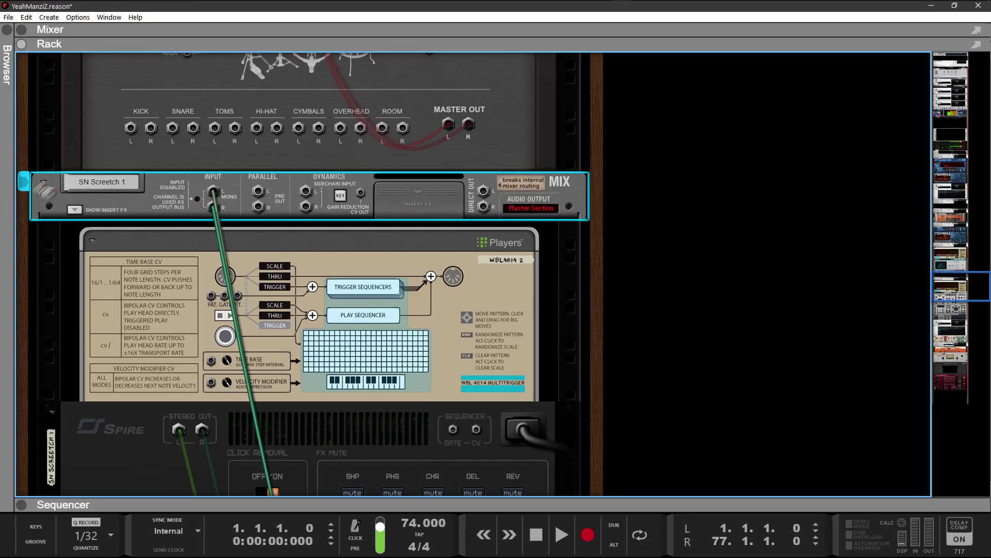
pyautogui.click(465, 300)
# Trace the rear cabling from the SN Screetch 1 Spire down to the Pulsar, whose LFO outputs feed modulation CV inputs.
pyautogui.scroll(-4, 465, 302)
pyautogui.click(514, 388)
pyautogui.scroll(-3, 511, 391)
pyautogui.scroll(-3, 503, 392)
pyautogui.click(522, 286)
pyautogui.scroll(-4, 513, 300)
pyautogui.click(508, 292)
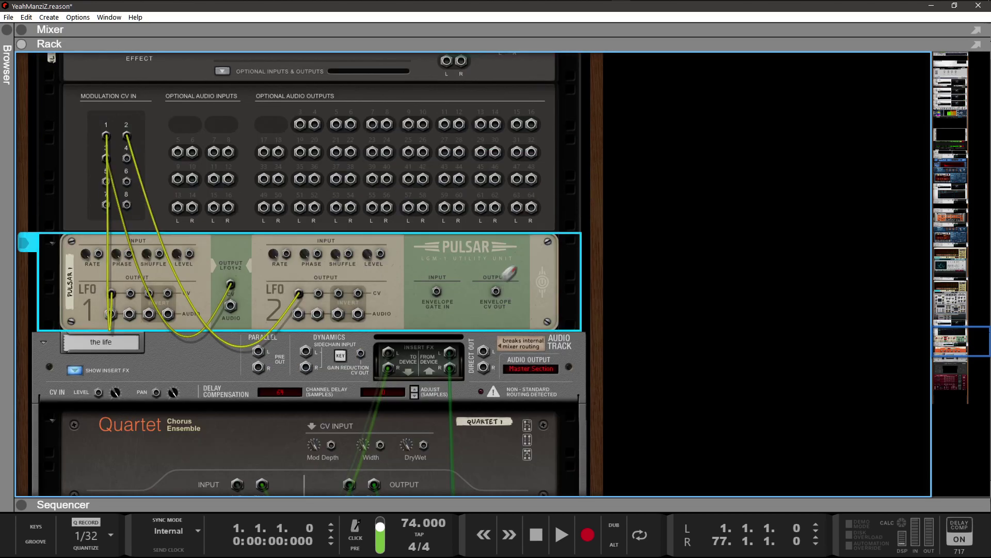
# Trace the insert effects chain of the audio track named the life through Quartet, the Vocals compressor, Omega Mastering Clipper and Steerpike.
pyautogui.scroll(-4, 499, 288)
pyautogui.click(500, 238)
pyautogui.scroll(-1, 500, 239)
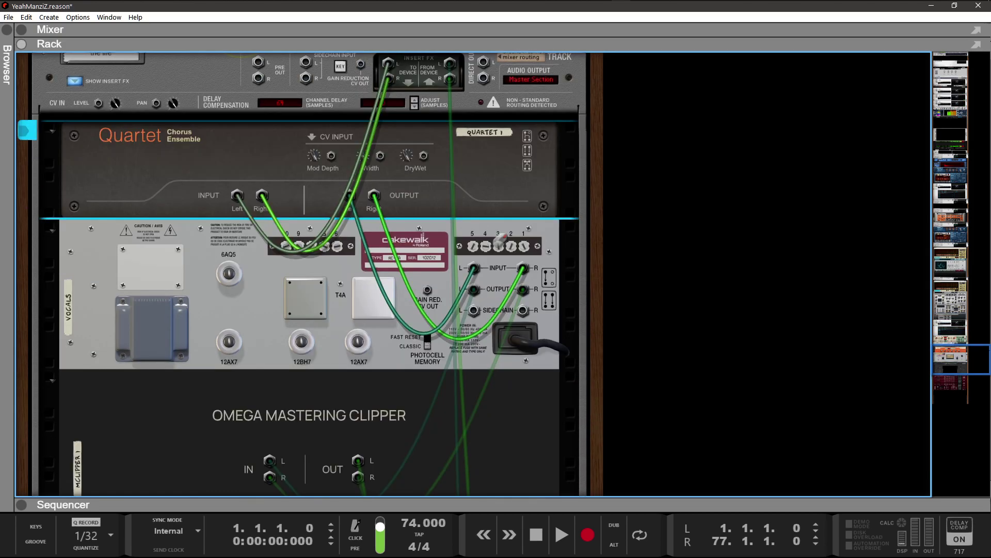
pyautogui.click(439, 279)
pyautogui.scroll(-3, 439, 279)
pyautogui.click(498, 313)
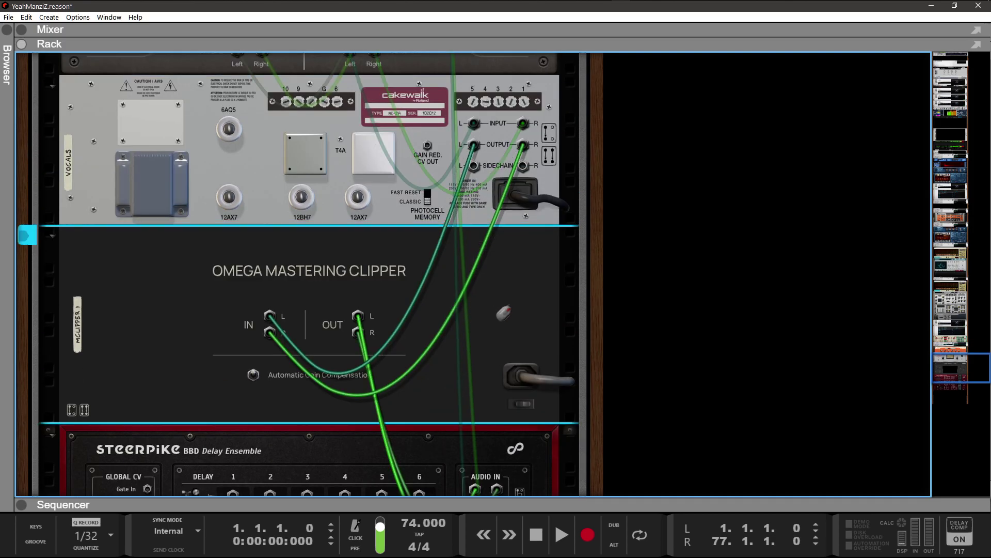
pyautogui.scroll(-5, 498, 312)
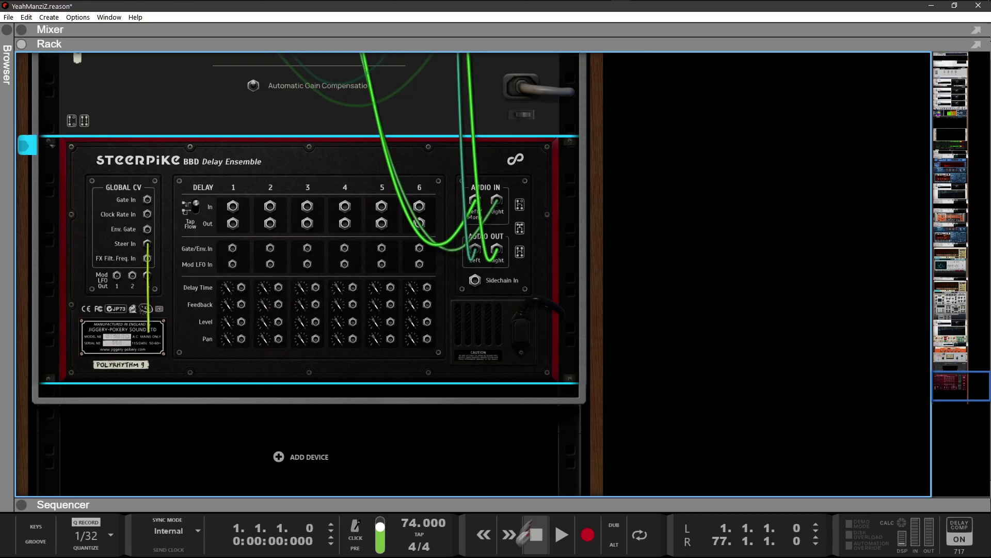
# Return to the Cardinal device, flip the rack to its front side and open Cardinal's plugin window.
pyautogui.scroll(5, 460, 429)
pyautogui.scroll(20, 460, 429)
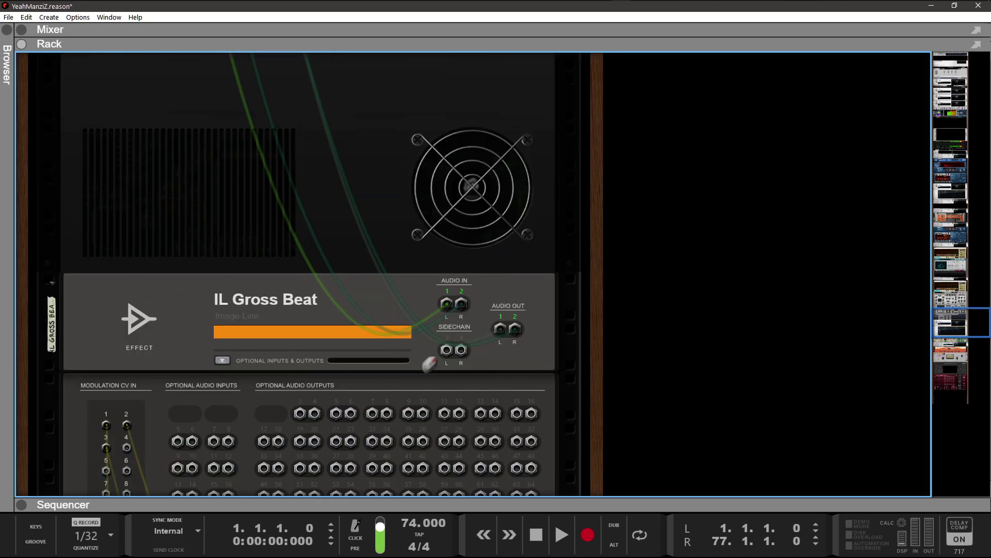
pyautogui.scroll(15, 423, 350)
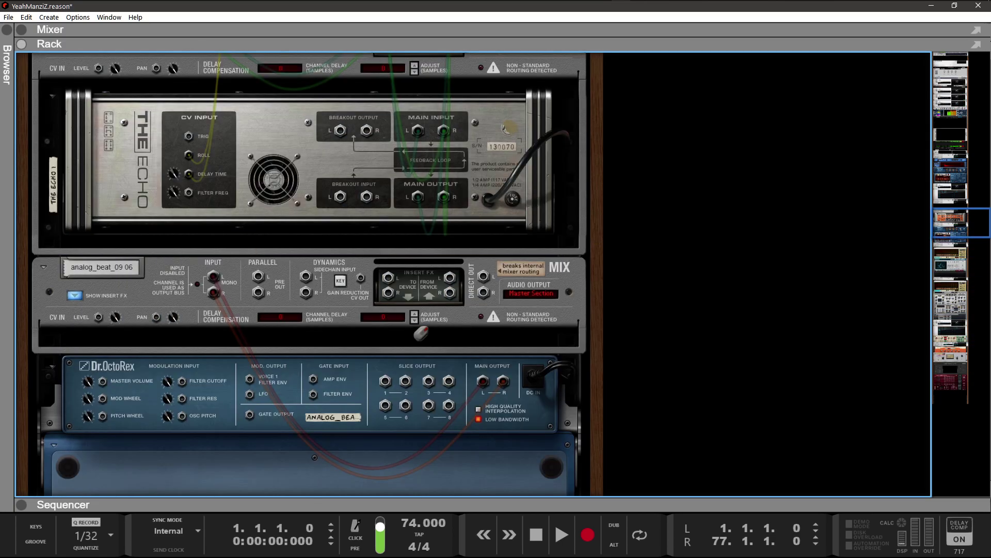
pyautogui.scroll(4, 422, 335)
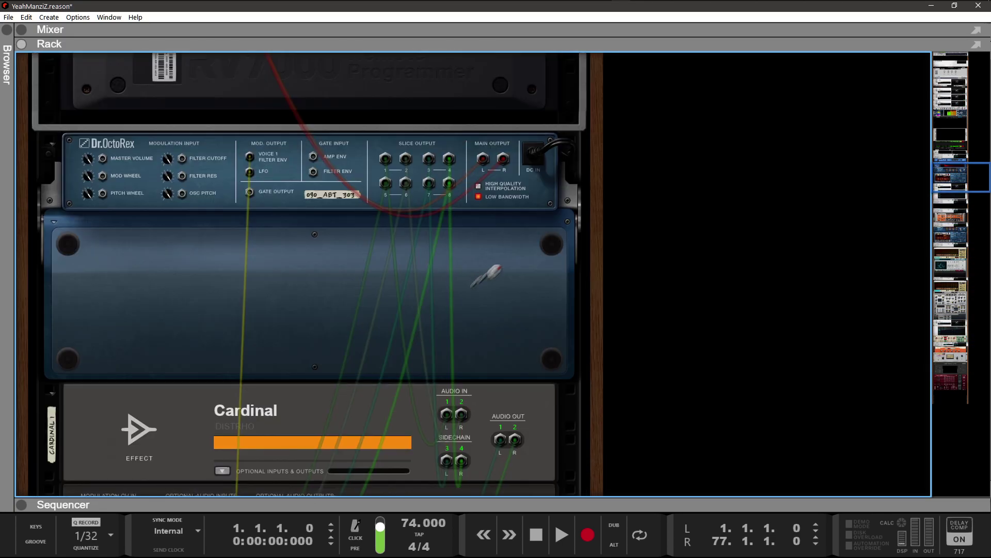
pyautogui.scroll(-4, 485, 274)
pyautogui.press('Tab')
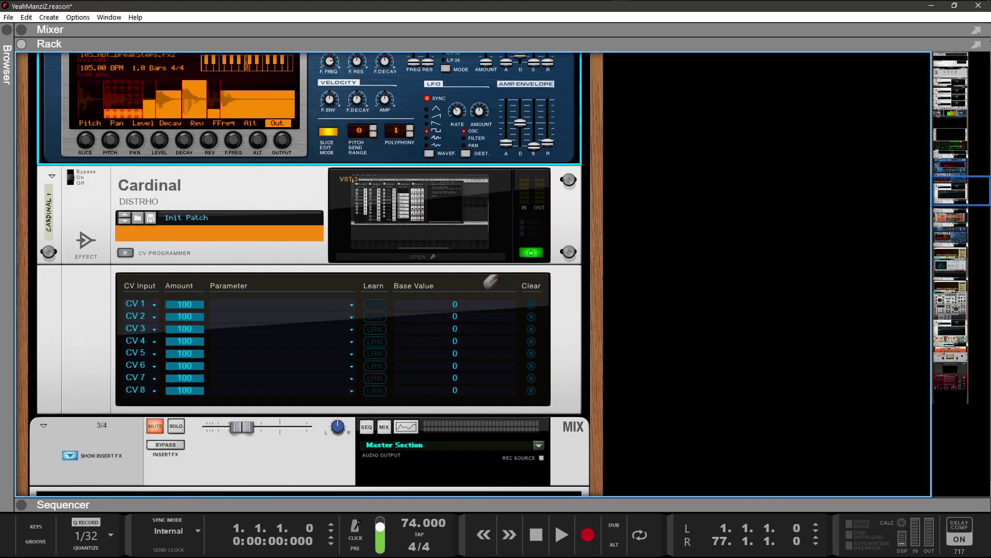
pyautogui.click(407, 210)
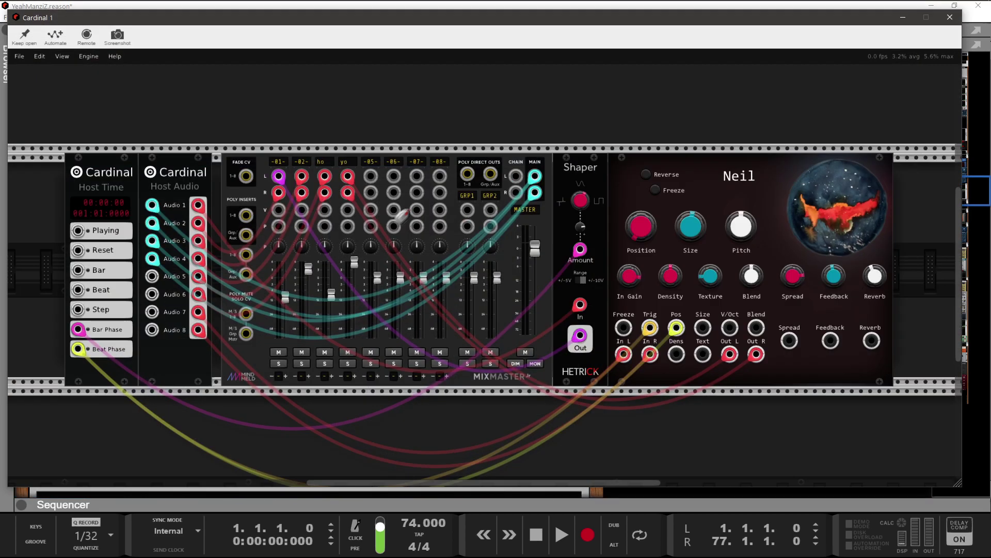